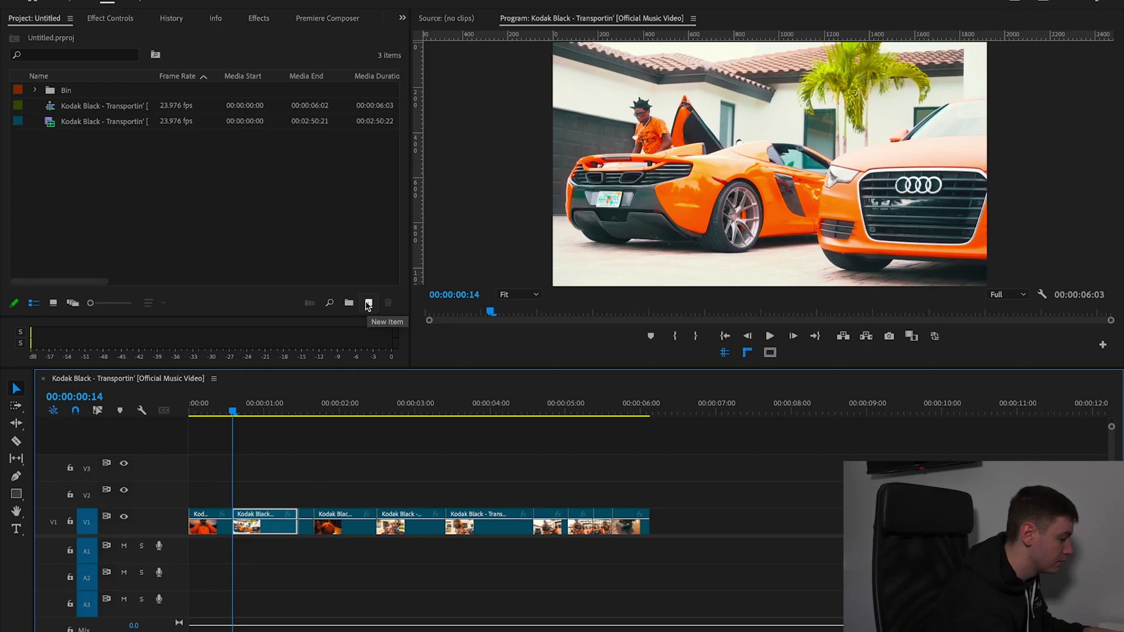
- Create an adjustment layer and place it on track V2 as a short piece spanning the cut between the first two clips
click(368, 301)
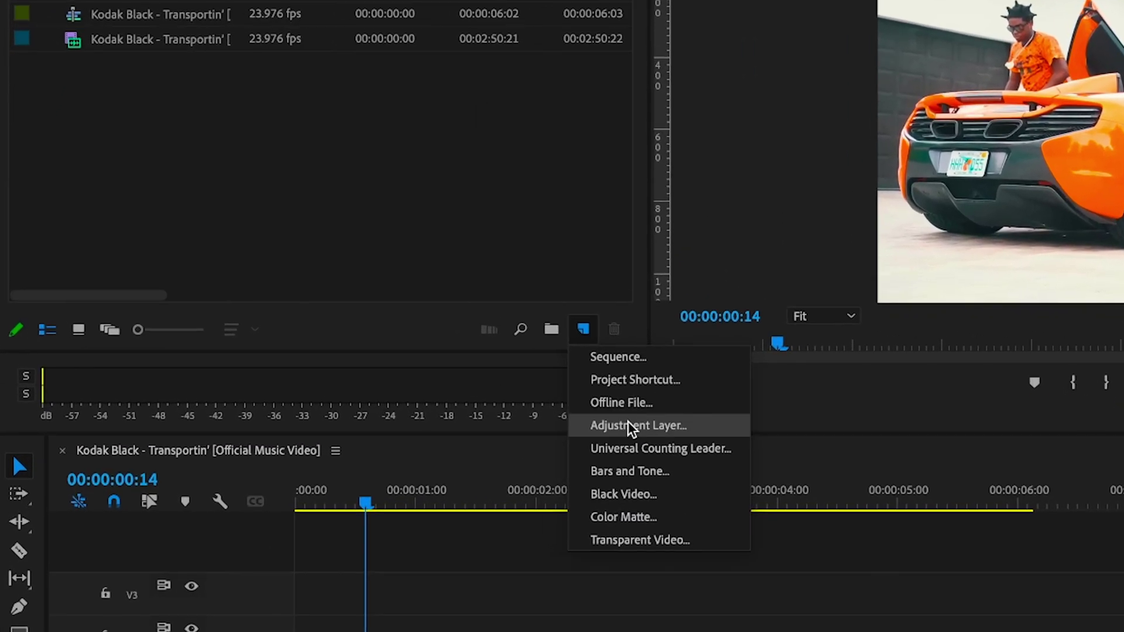
click(518, 392)
click(822, 450)
drag(46, 88, 196, 494)
- Find the Brightness & Contrast effect and apply it to the adjustment layer
click(259, 18)
click(87, 37)
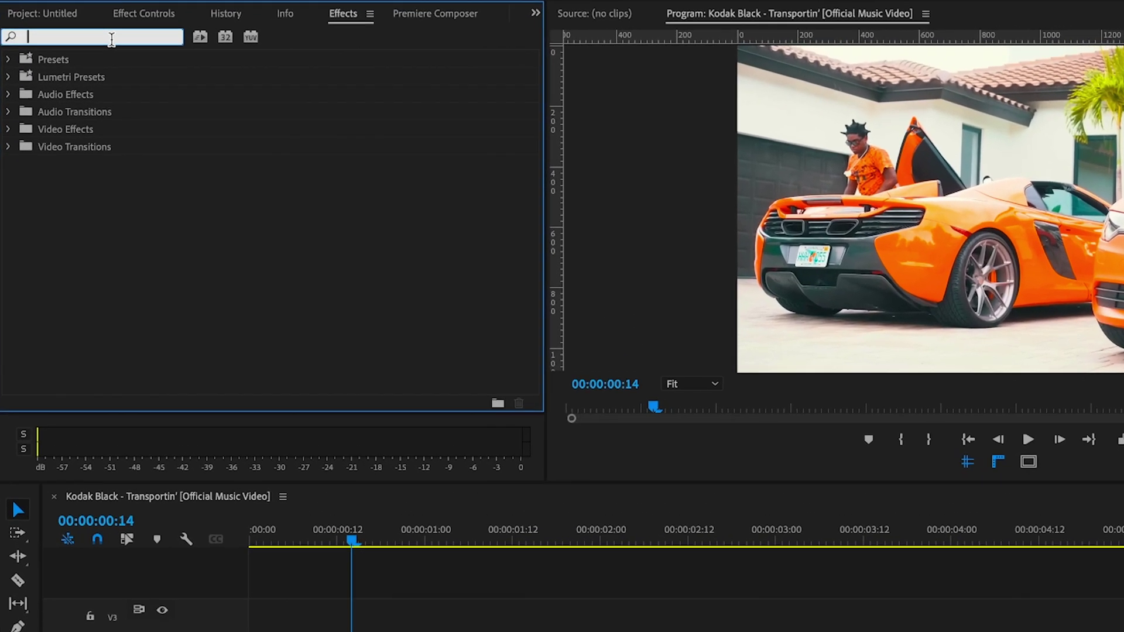
text(bright)
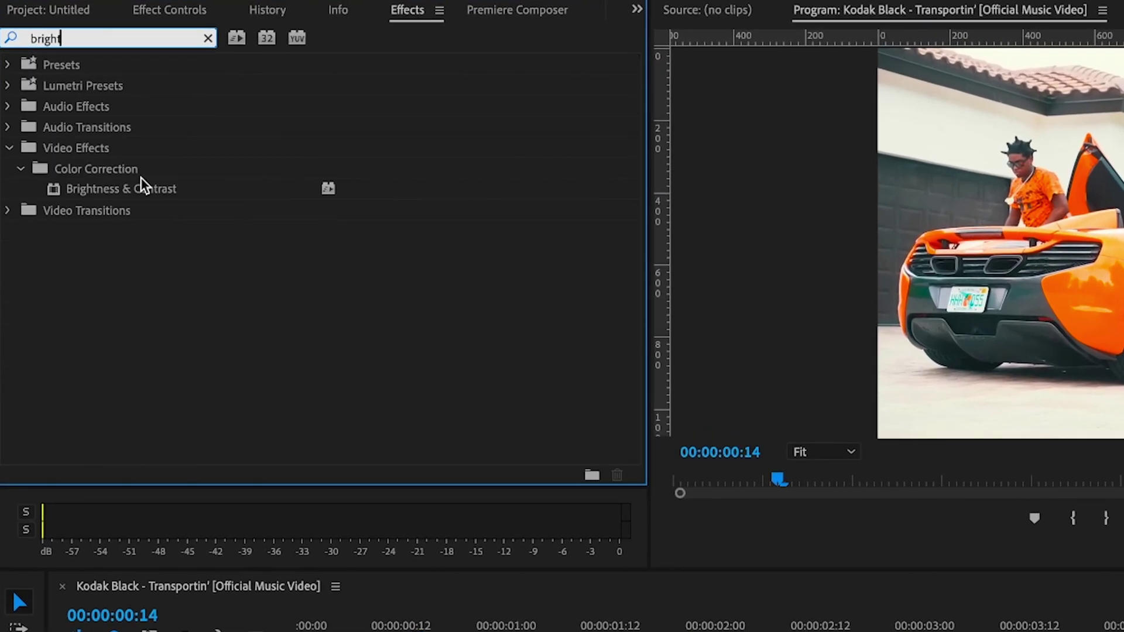
drag(141, 178, 262, 496)
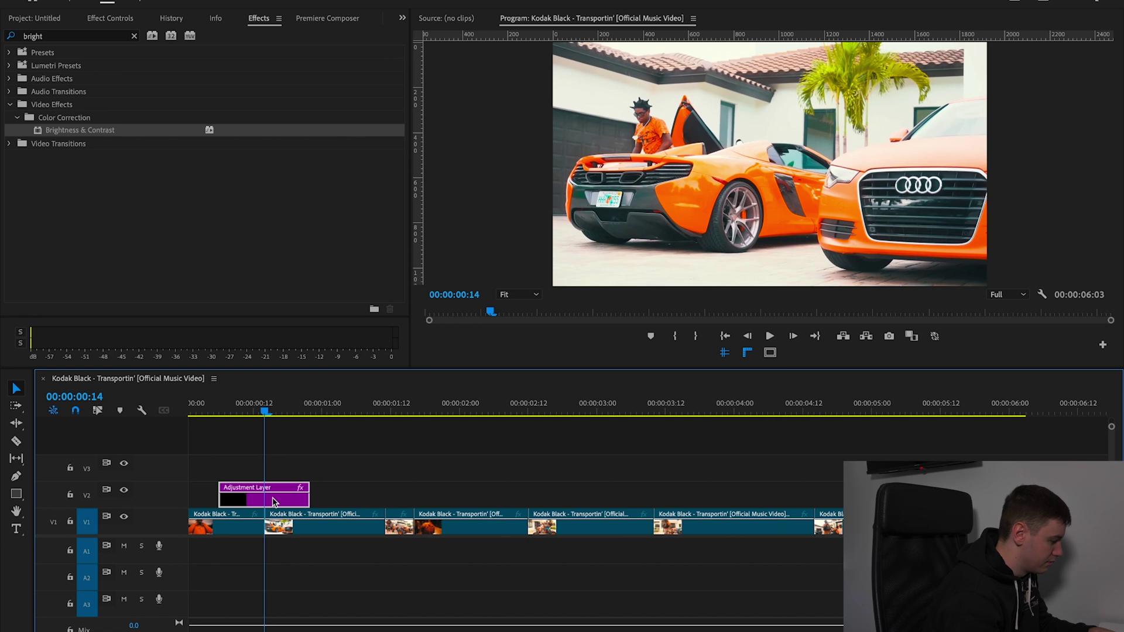
- Find the Gaussian Blur effect and add it to the same adjustment layer
scroll(272, 502, left, 1)
double_click(113, 36)
text(blur)
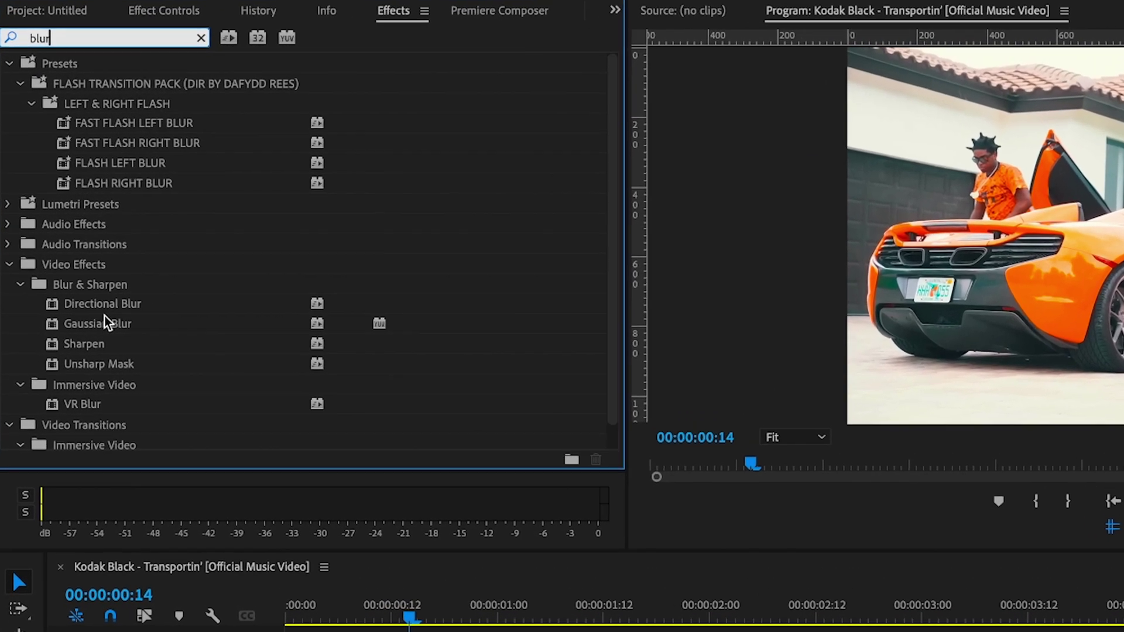
click(85, 271)
drag(101, 334, 261, 501)
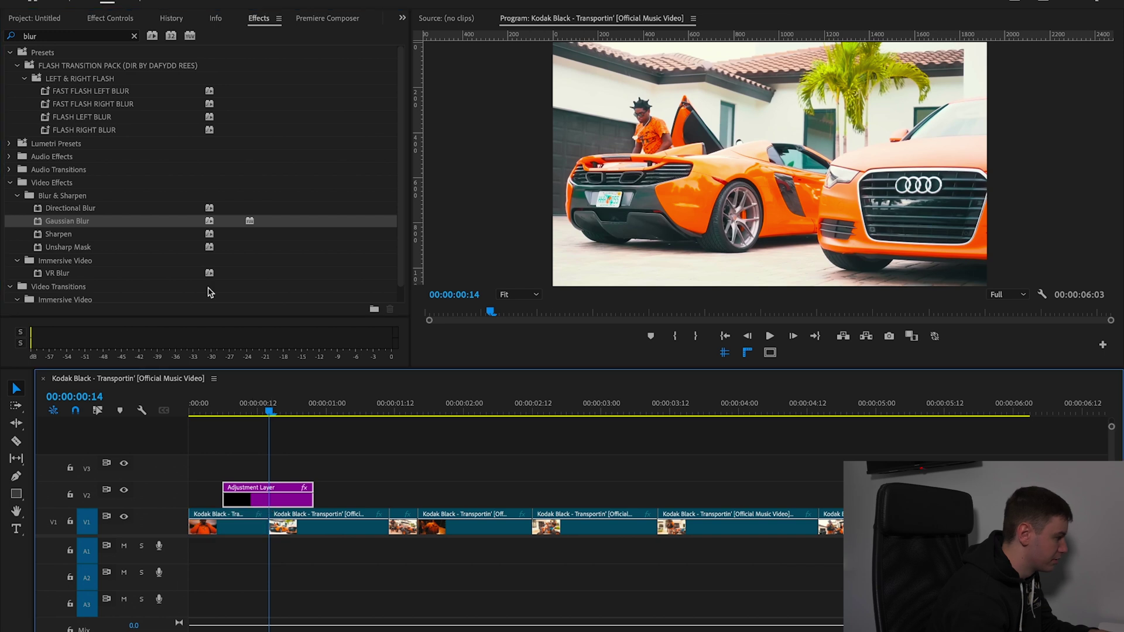
- Keyframe the adjustment layer's Brightness at 100 and Contrast at -56 on the cut at 00:00:00:14
click(108, 19)
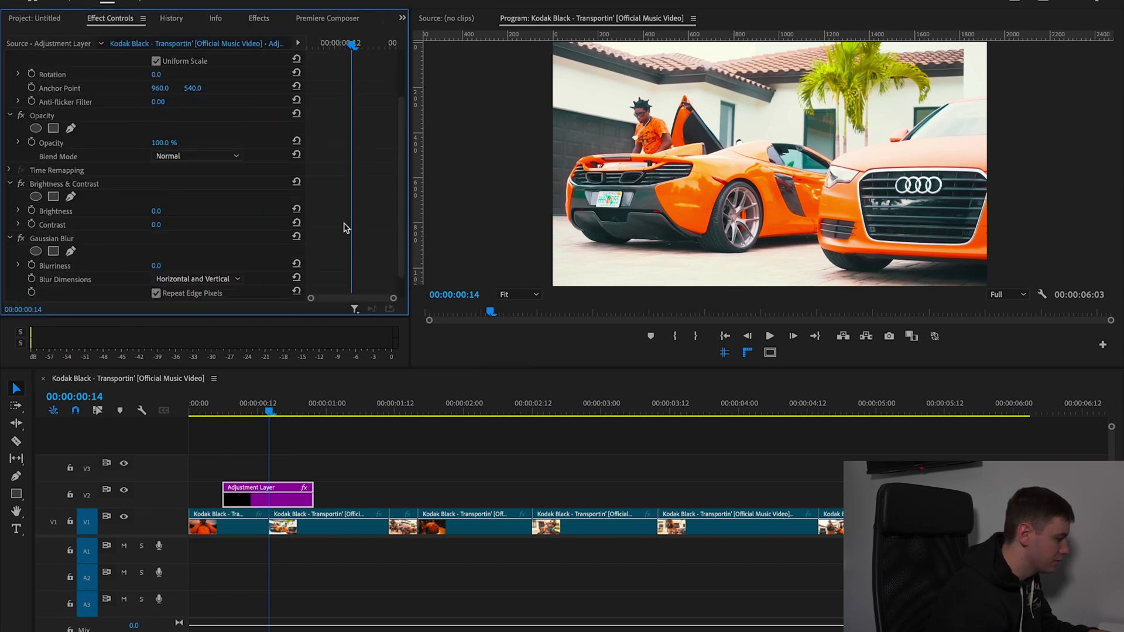
scroll(344, 228, down, 3)
scroll(267, 537, up, 3)
click(276, 402)
key(Left)
key(Right)
click(31, 185)
click(31, 199)
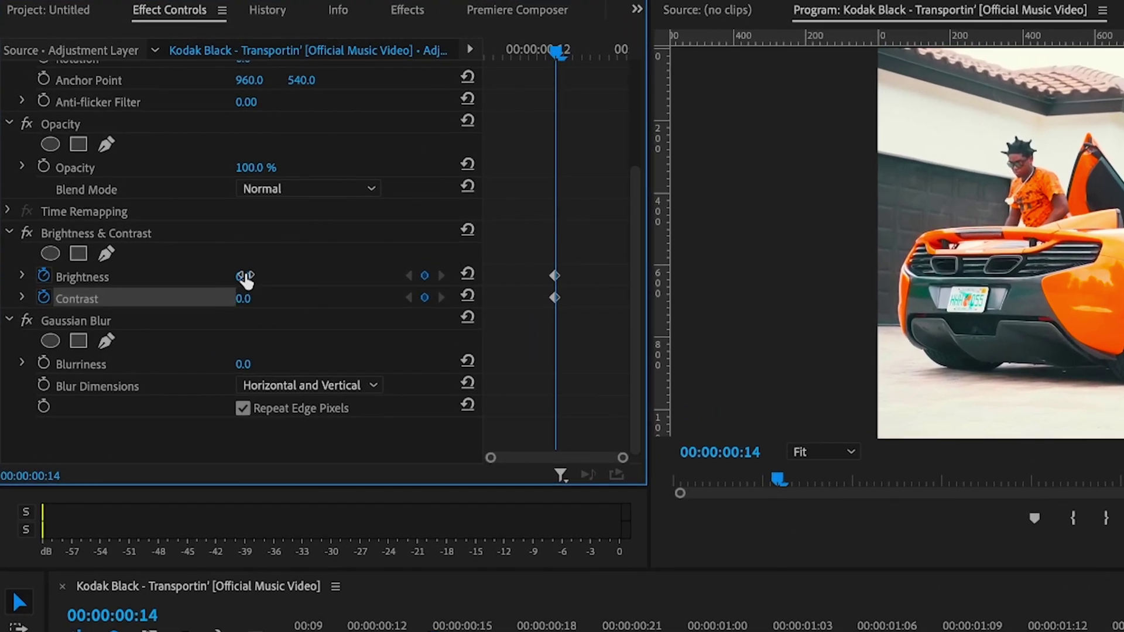
drag(244, 280, 224, 297)
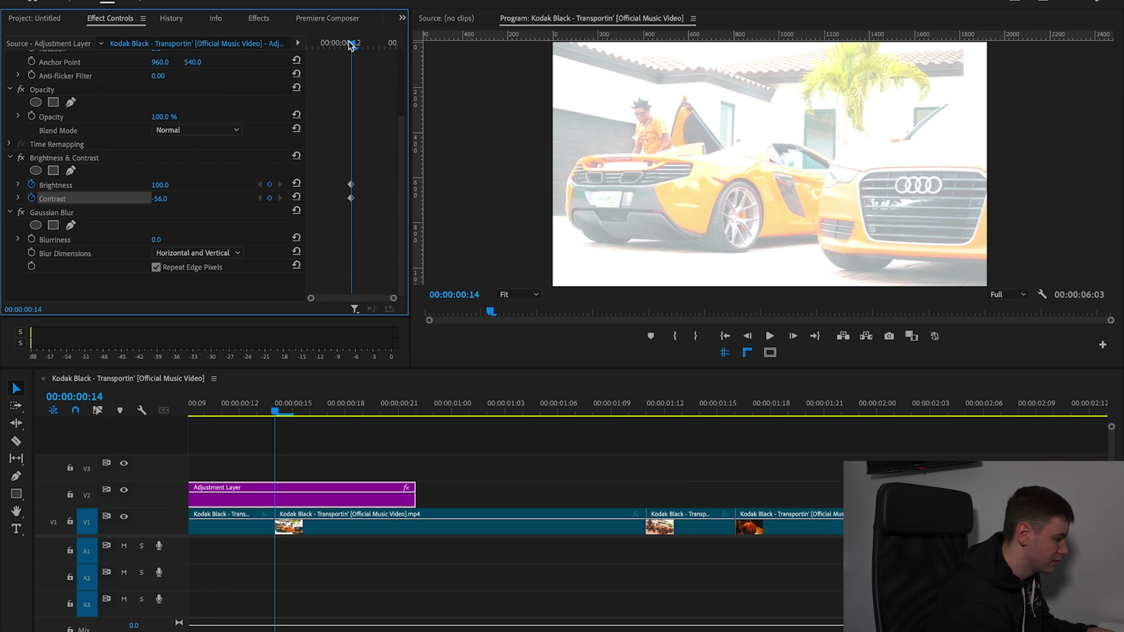
- Add reset Brightness and Contrast keyframes at 00:00:00:11 and a few frames after the cut
drag(546, 55, 524, 51)
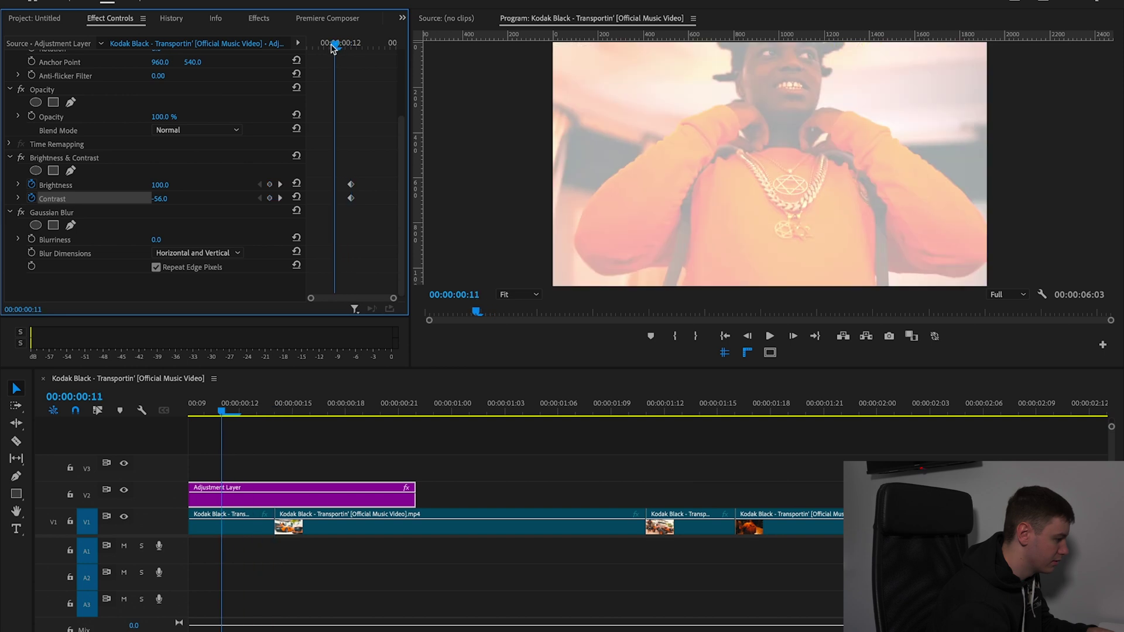
click(297, 184)
click(297, 197)
drag(333, 48, 352, 54)
- Play back the first cut from 00:00:00:07 to preview the brightness flash
click(313, 410)
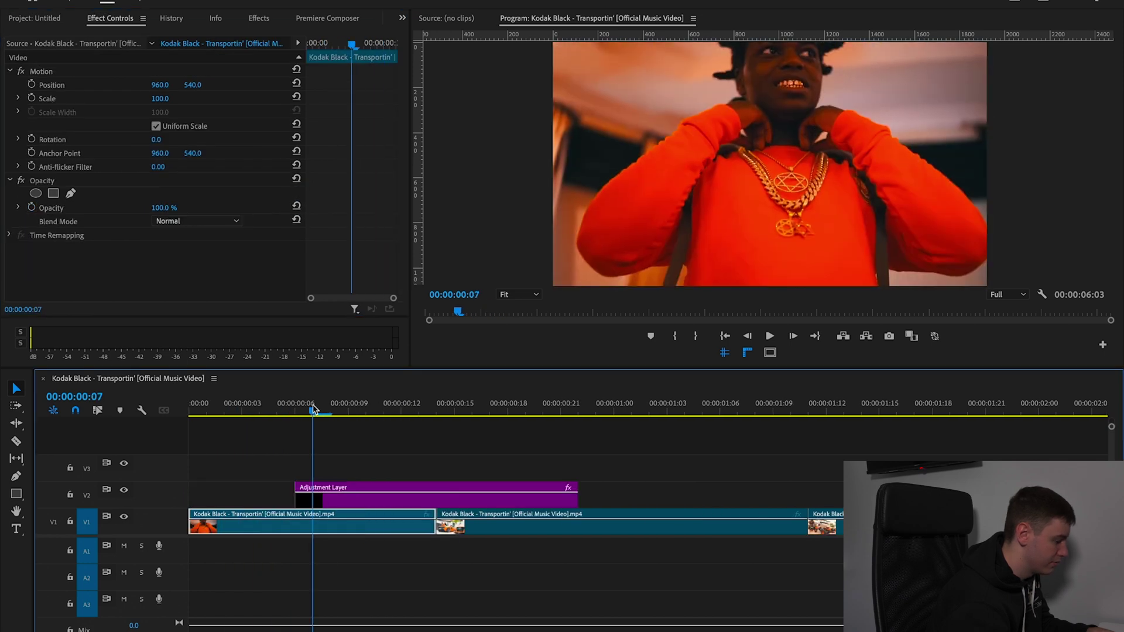
key(space)
key(space)
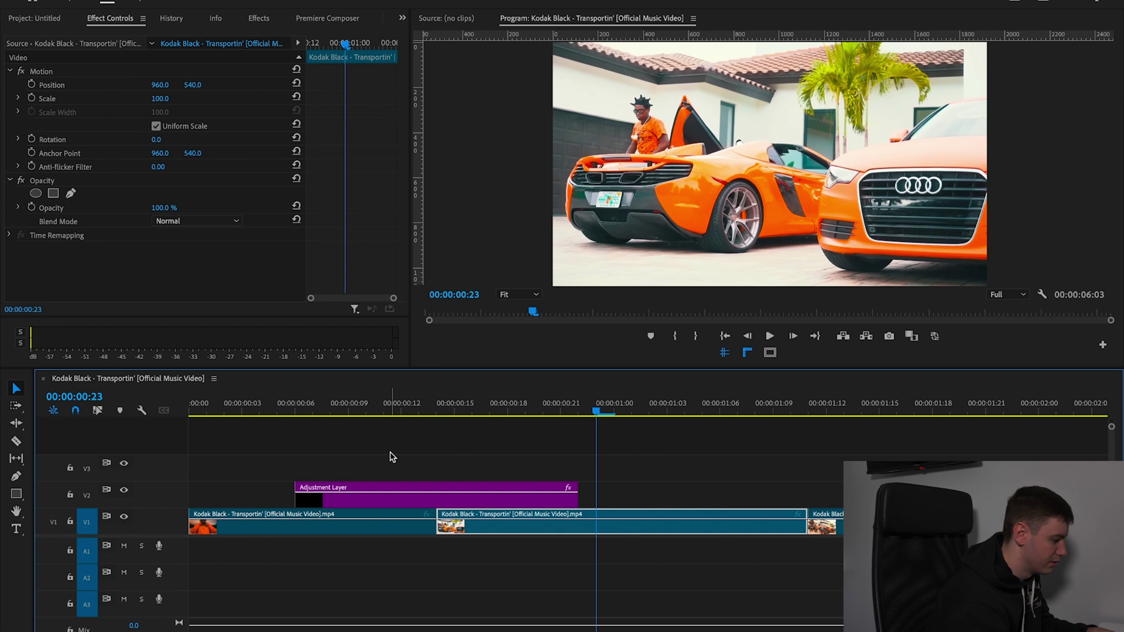
- Keyframe the adjustment layer's Gaussian Blur Blurriness at 25 on the cut at 00:00:00:14
click(437, 408)
click(435, 503)
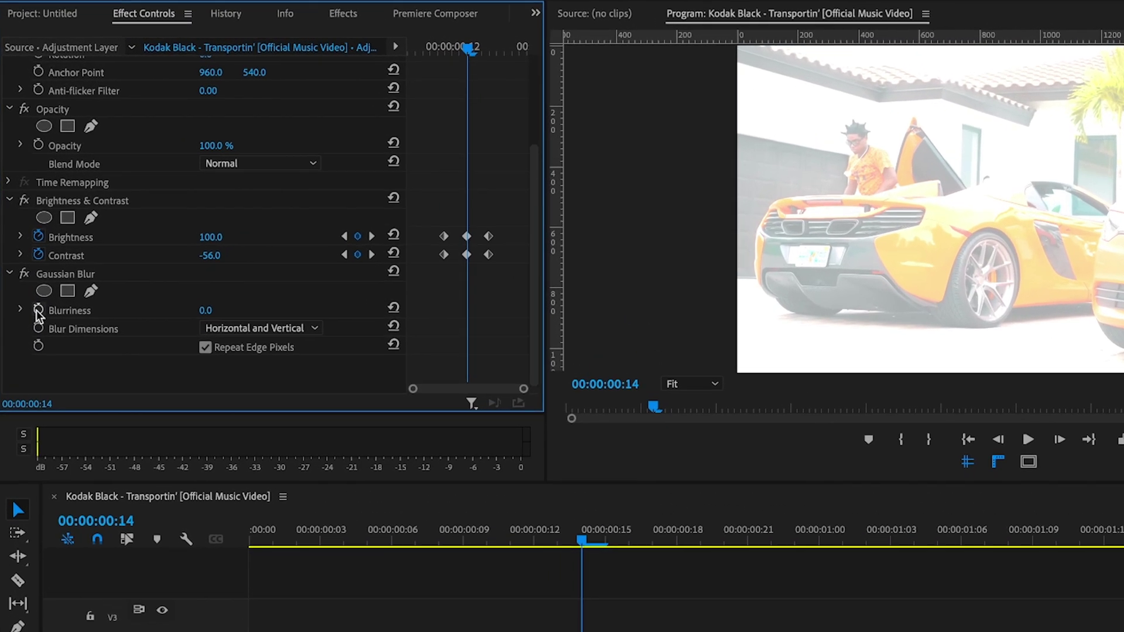
click(38, 309)
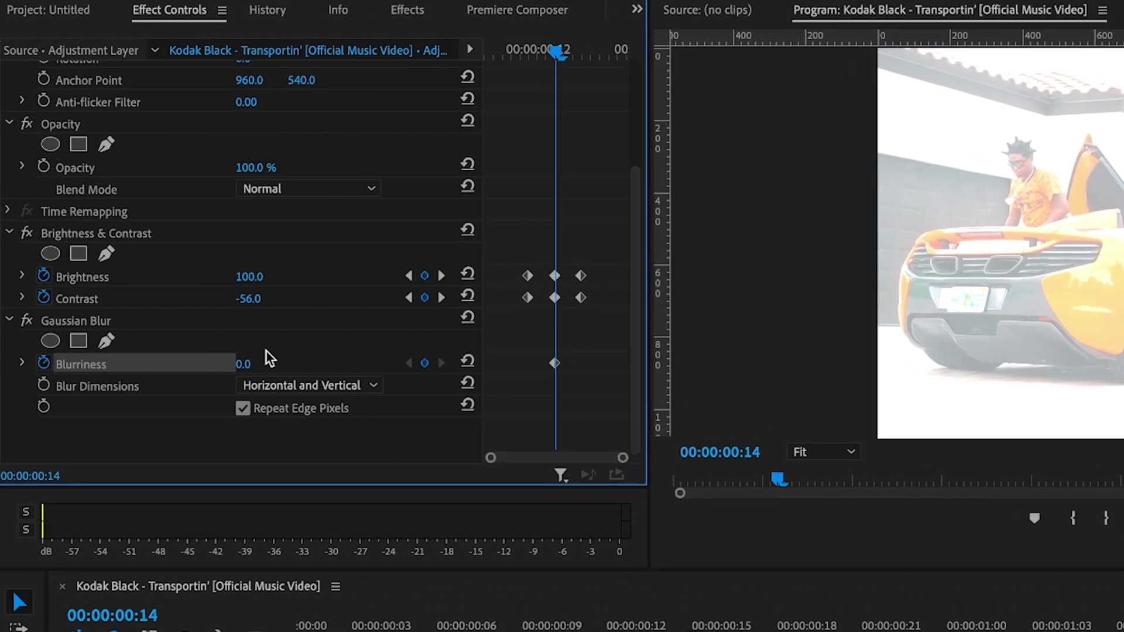
drag(243, 365, 262, 364)
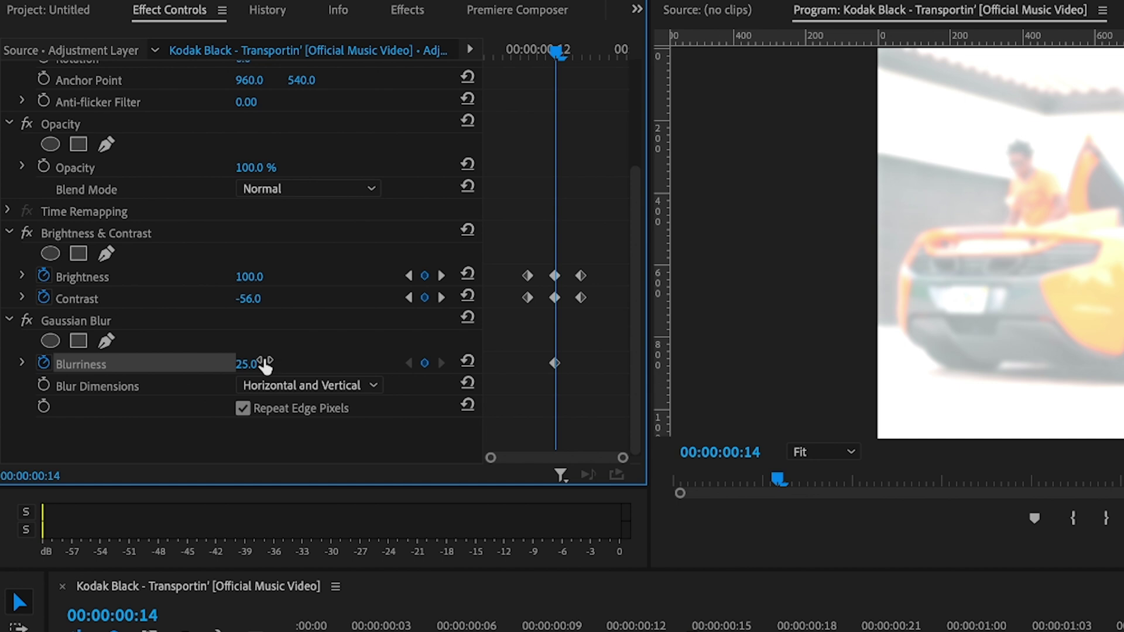
- Add reset Blurriness keyframes on both sides of the cut, in line with the brightness keyframes
drag(558, 53, 583, 52)
click(467, 361)
click(576, 51)
click(468, 361)
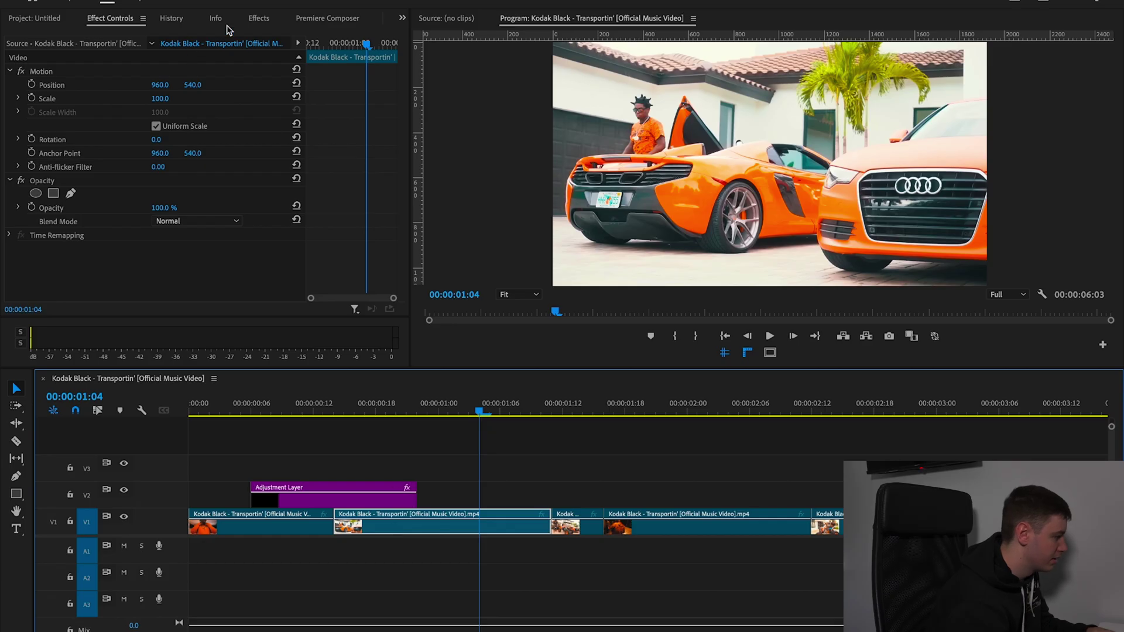
- Find the Transform effect under Distort and apply it to the second clip on V1
key(shift+7)
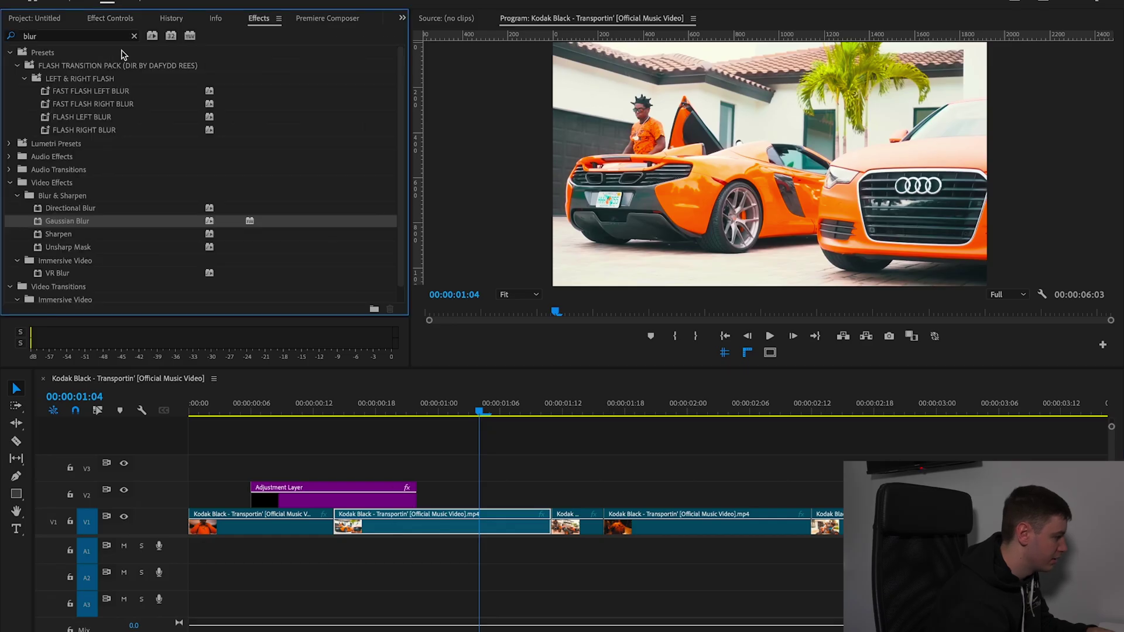
click(134, 38)
text(transf)
drag(59, 131, 463, 532)
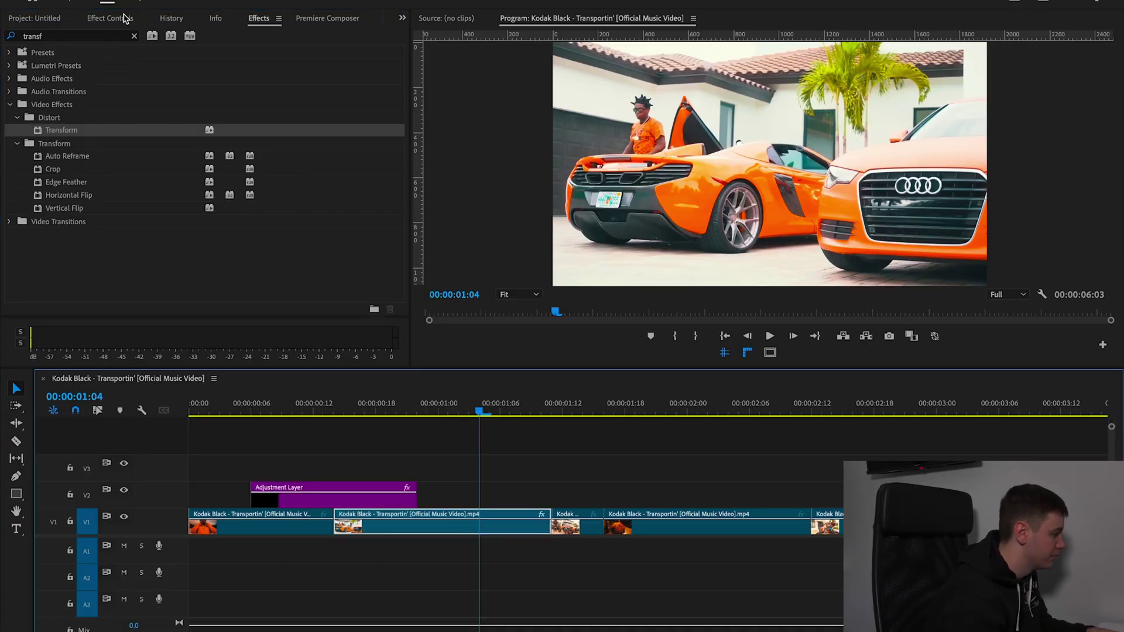
- Animate the second clip's Transform scale from 100 at its start to 125 at its end
click(124, 18)
scroll(81, 146, down, 3)
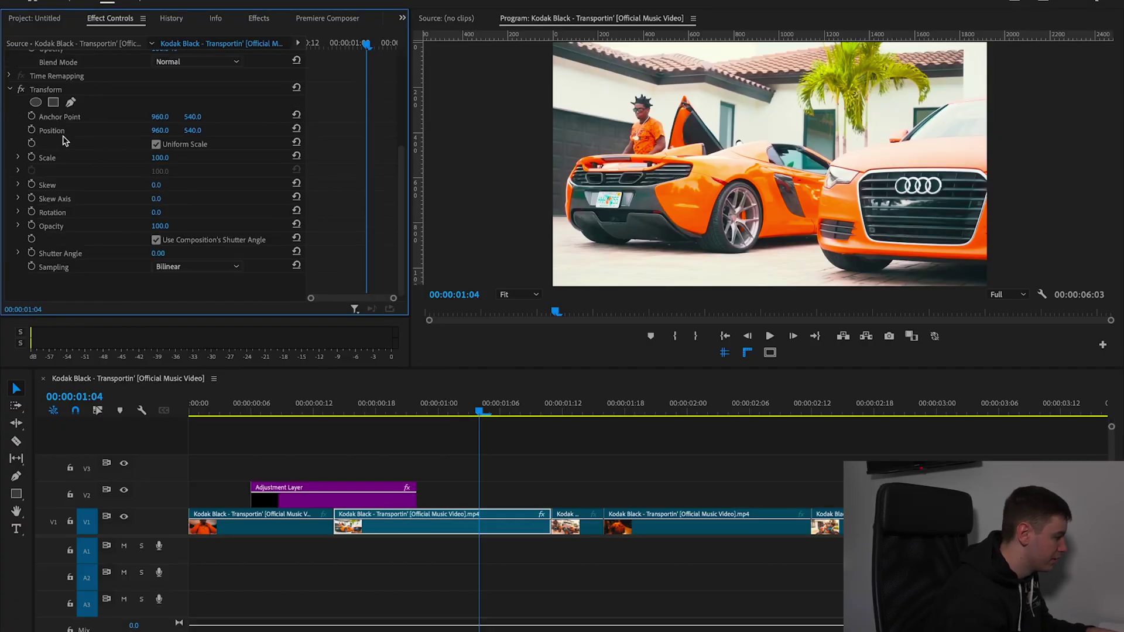
click(32, 158)
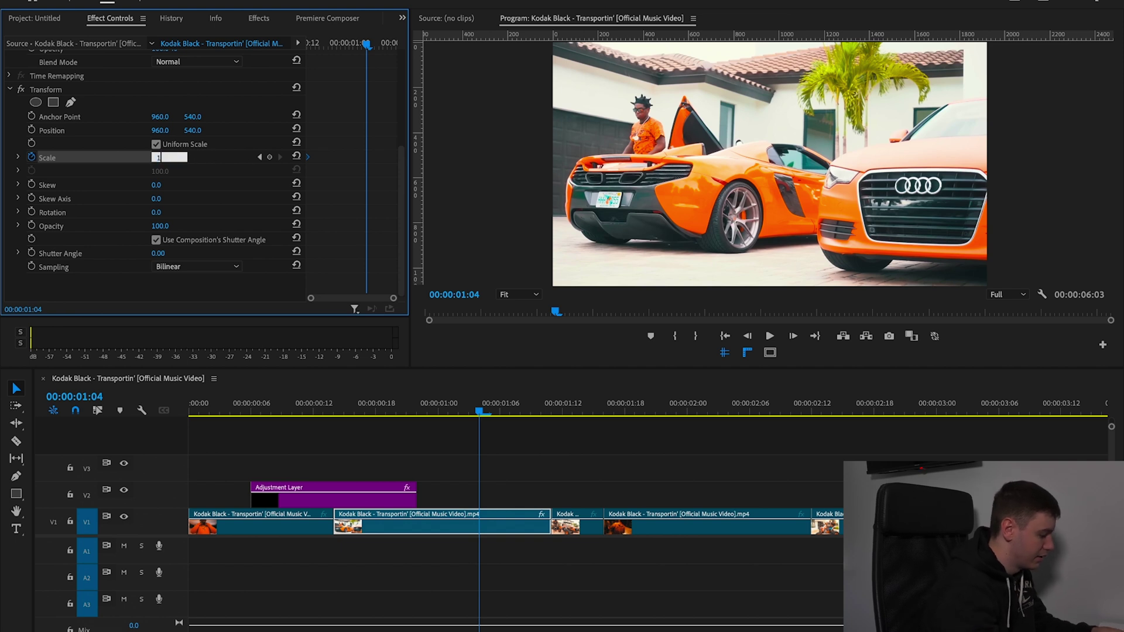
text(125)
key(Return)
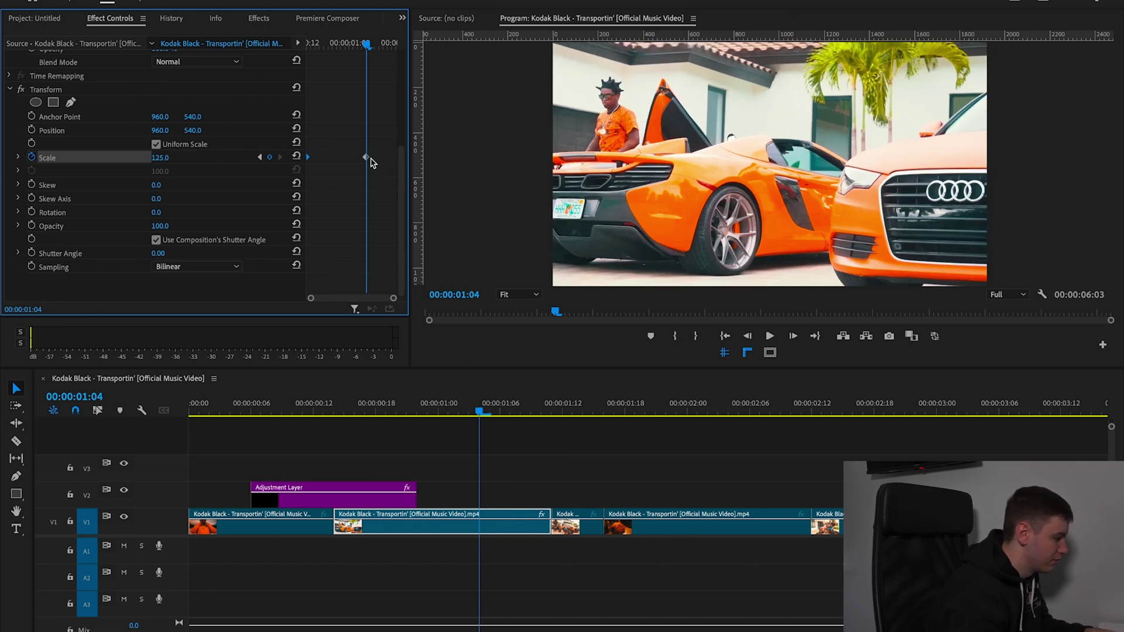
drag(372, 158, 395, 157)
- Play back the opening of the sequence to preview the flash transition with the clip's zoom
drag(479, 411, 240, 438)
key(space)
key(space)
- Place another adjustment layer on V2 across the cut at 00:00:01:11, split it shortly after the cut and remove the excess
click(552, 408)
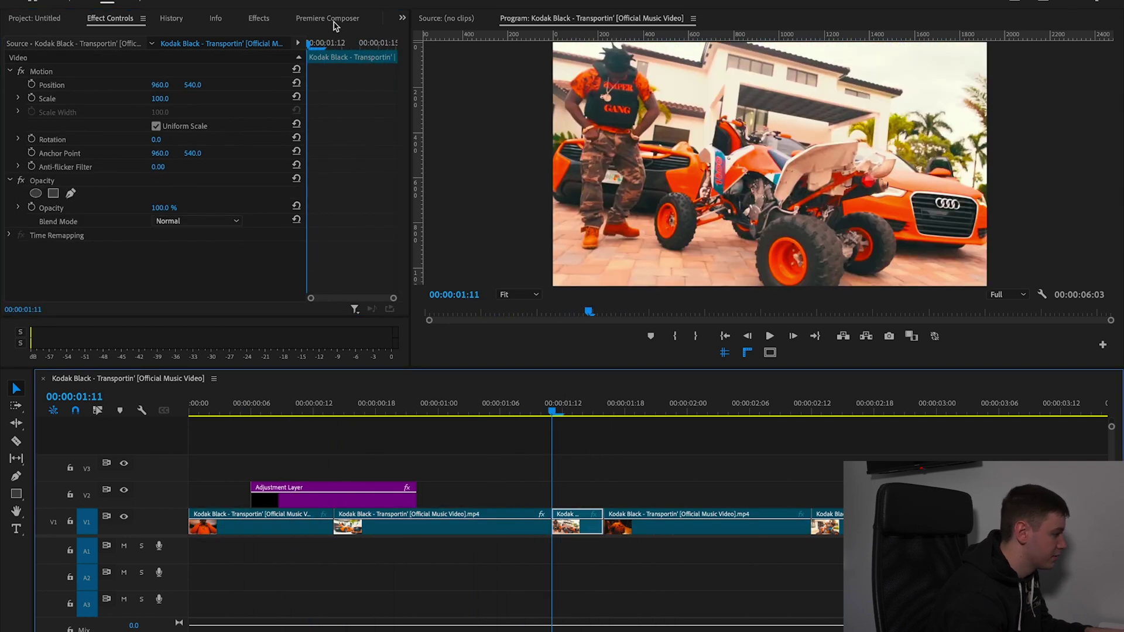
click(258, 20)
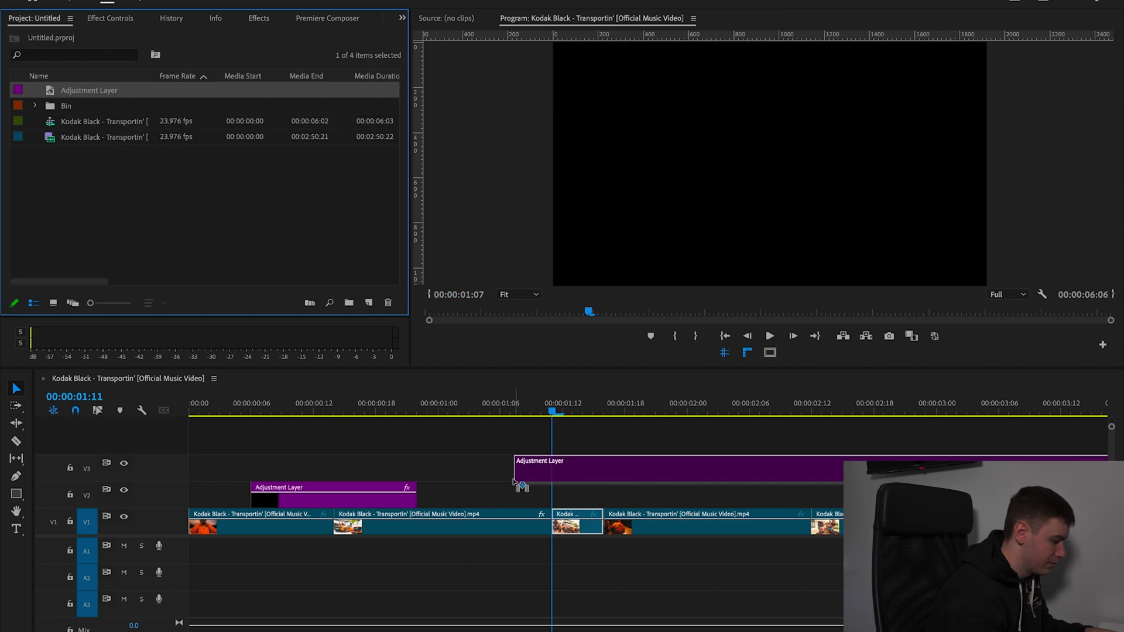
drag(521, 487, 507, 495)
key(c)
click(614, 497)
key(v)
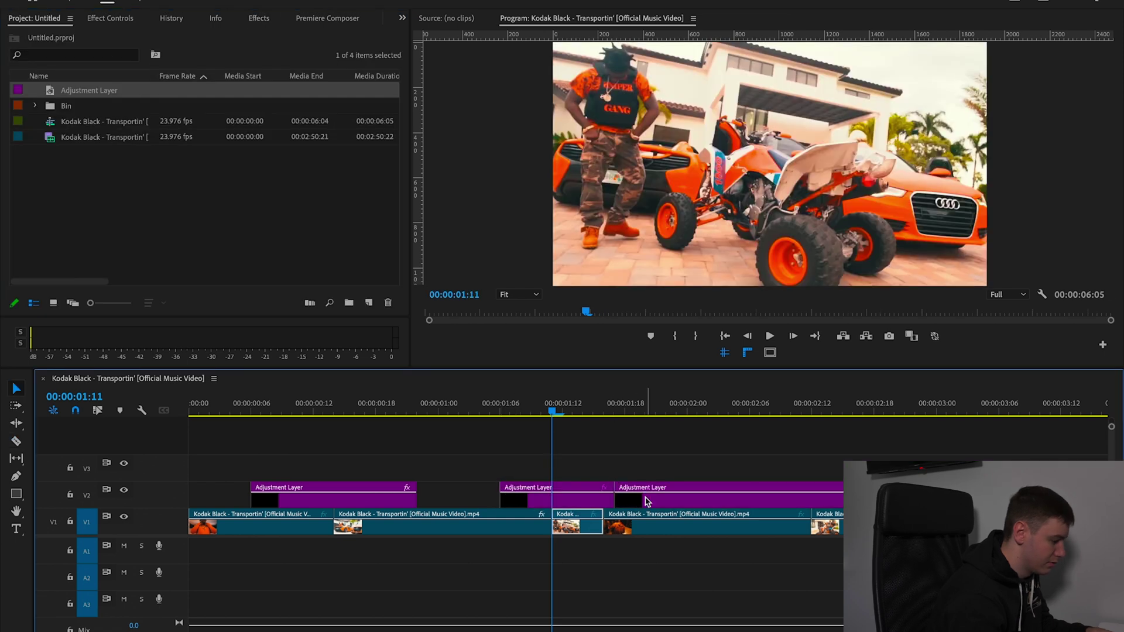
key(ctrl+z)
alt+scroll(636, 502, up, 1)
- Find the Brightness & Contrast effect and apply it to the second adjustment layer
click(258, 18)
click(134, 36)
text(bright)
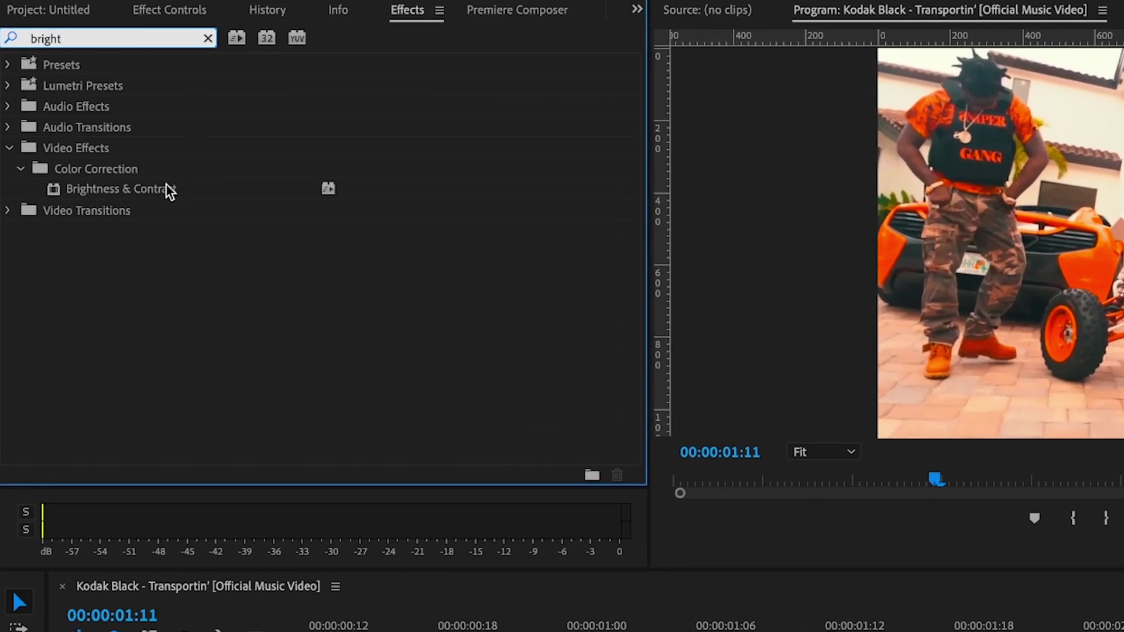
drag(166, 188, 537, 502)
- Keyframe the second adjustment layer's Brightness at 100 and Contrast at -79 on the cut at 00:00:01:11
scroll(576, 339, down, 1)
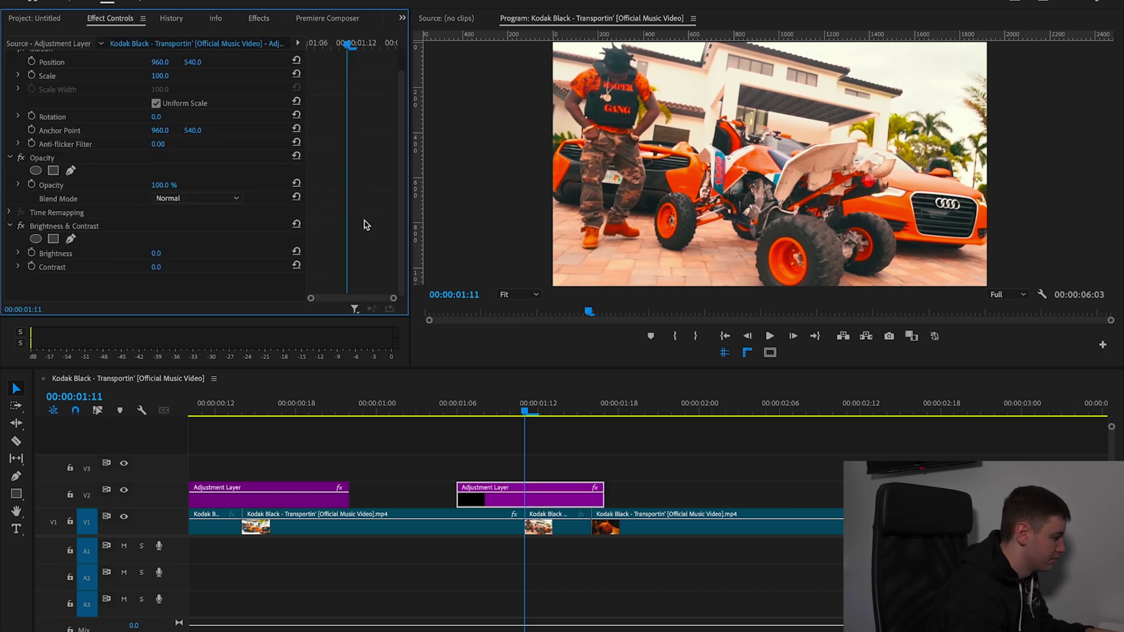
click(31, 253)
click(32, 267)
drag(155, 253, 109, 267)
- Duplicate the keyframed Brightness & Contrast effect on the second adjustment layer
click(46, 227)
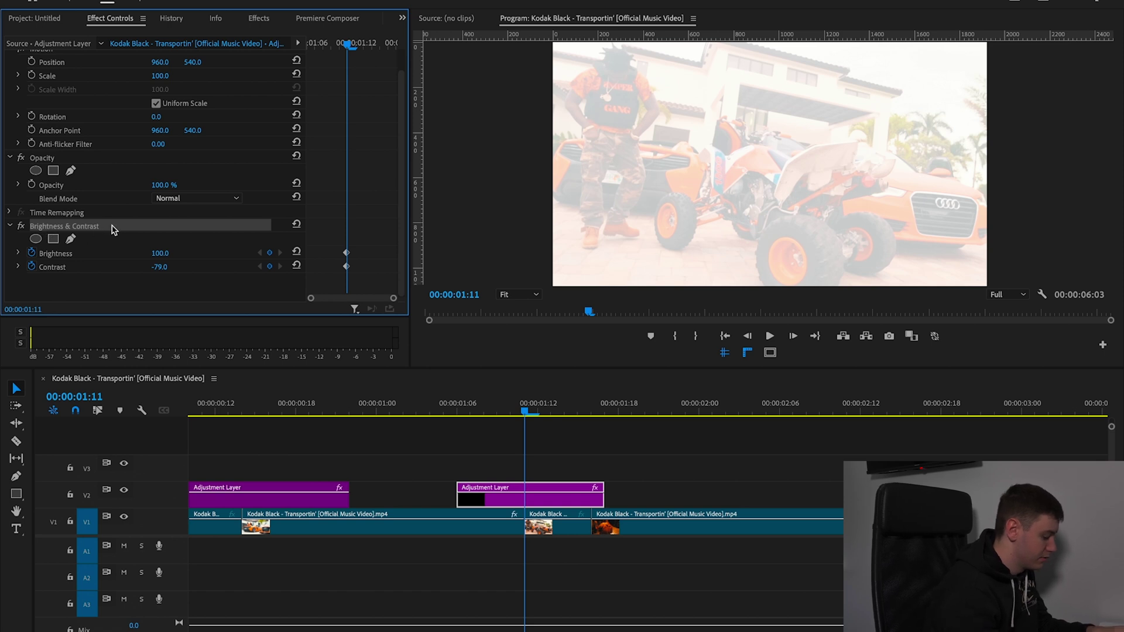
key(ctrl+c)
key(ctrl+v)
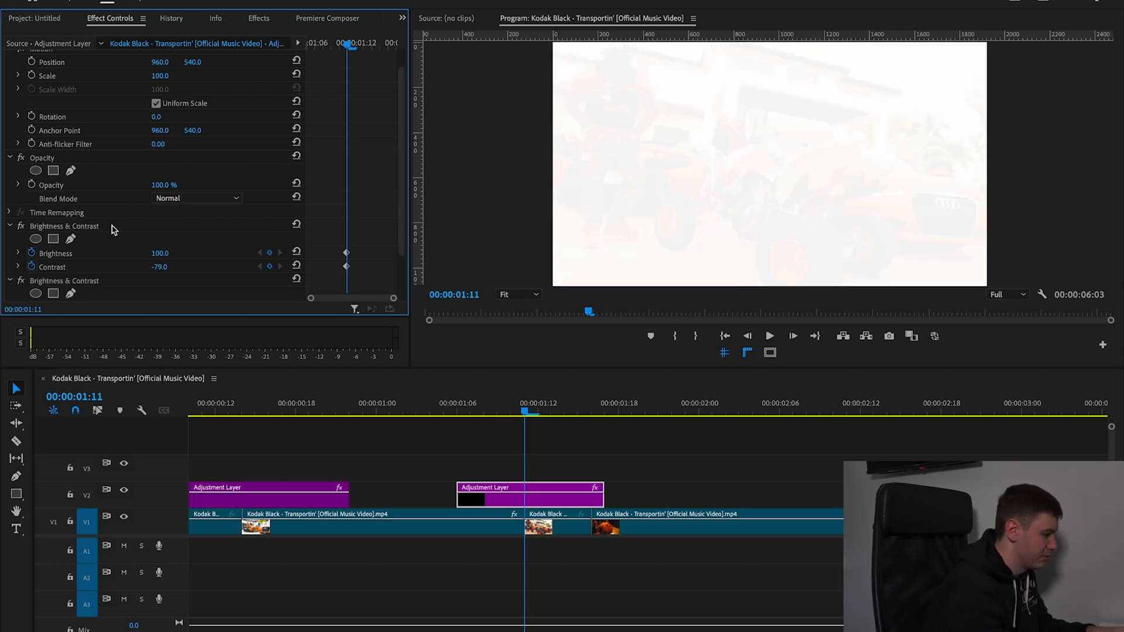
- Add reset Brightness and Contrast keyframes for both effects at 00:00:01:09 and shortly after the cut
scroll(403, 267, down, 2)
drag(349, 45, 333, 45)
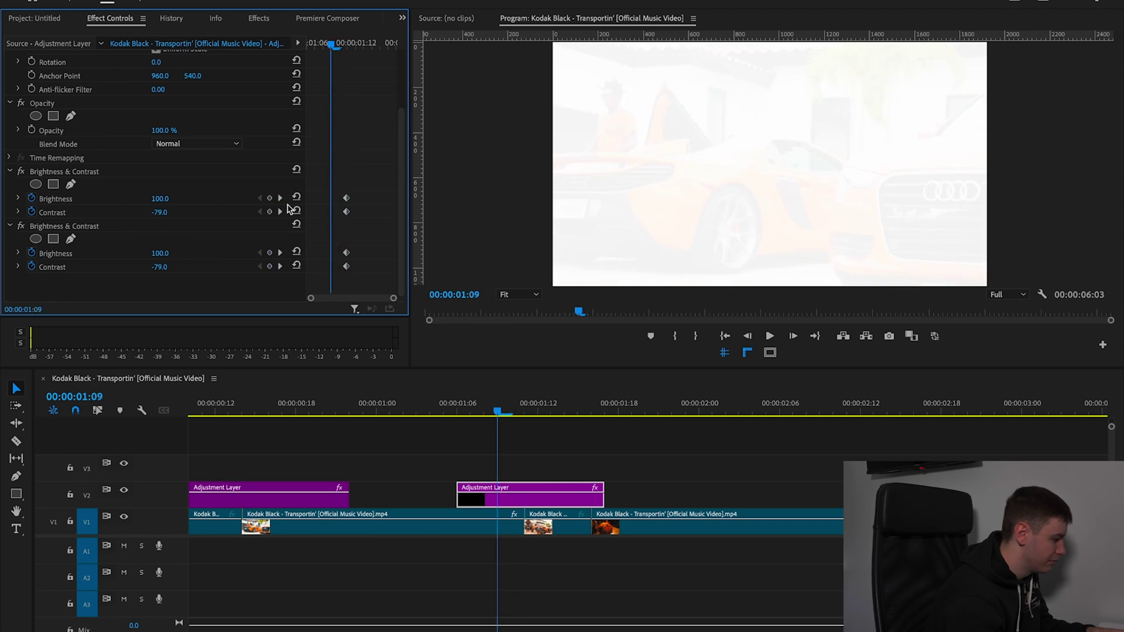
click(297, 198)
click(296, 211)
click(296, 252)
click(296, 266)
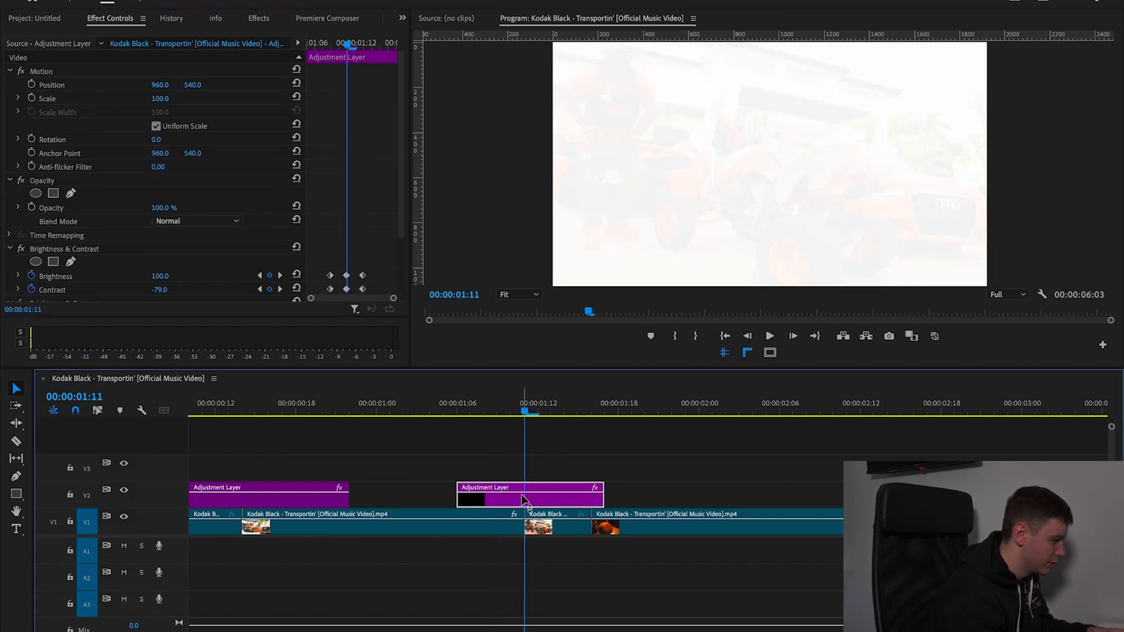
- Spread both effects' outer keyframes away from the cut, extend the adjustment layer's start to 00:00:01:05, and preview the flash
scroll(361, 196, down, 3)
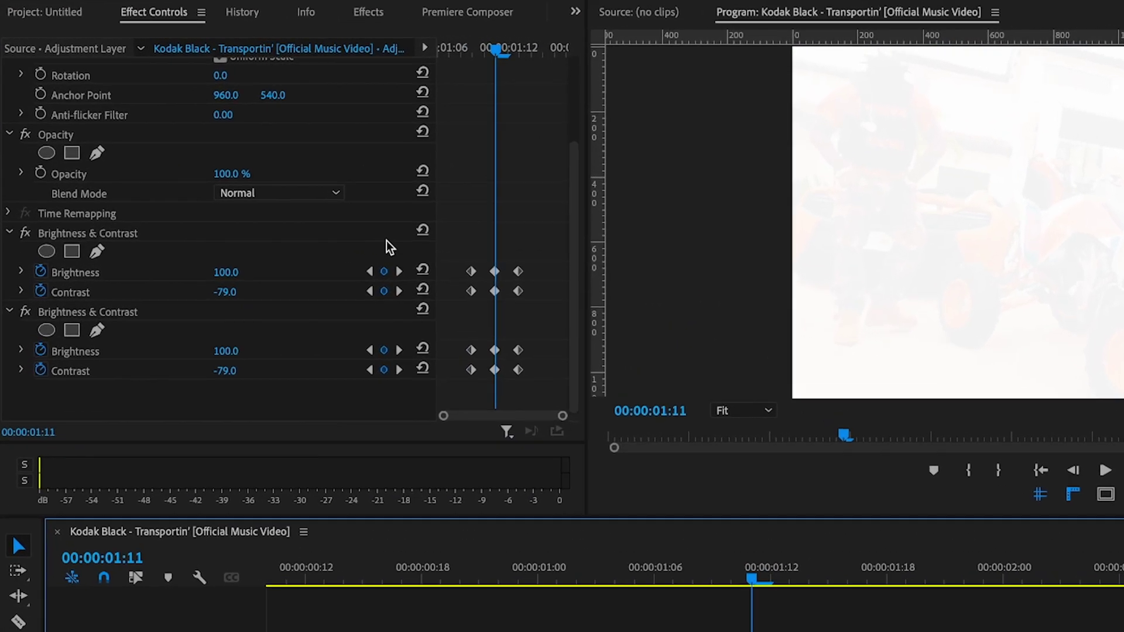
drag(454, 250, 459, 367)
drag(510, 410, 497, 403)
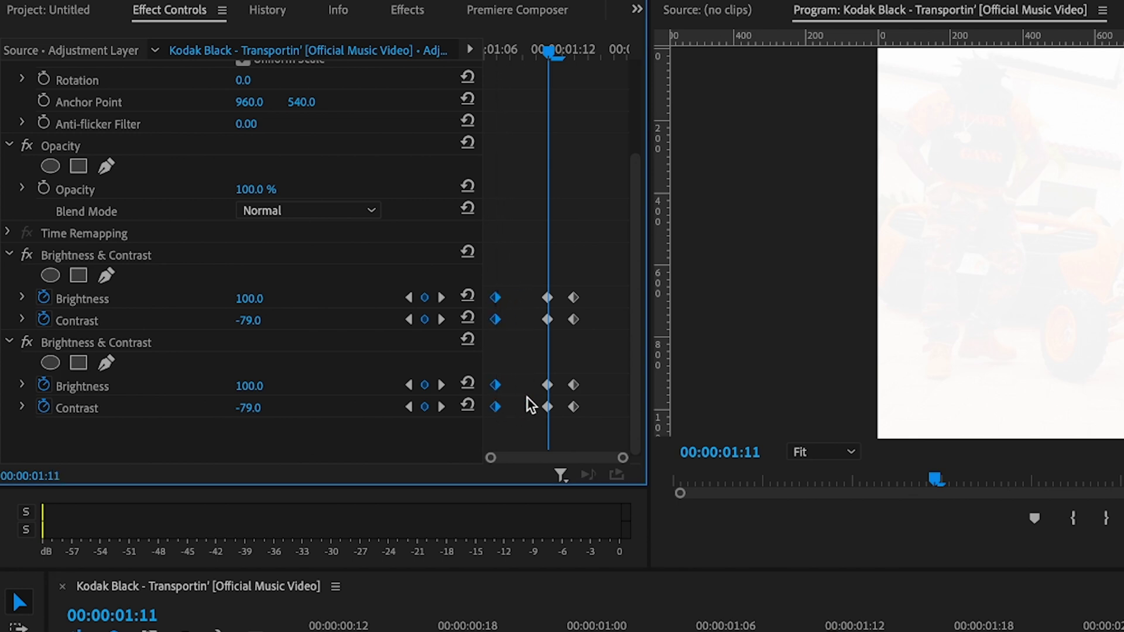
drag(597, 280, 614, 409)
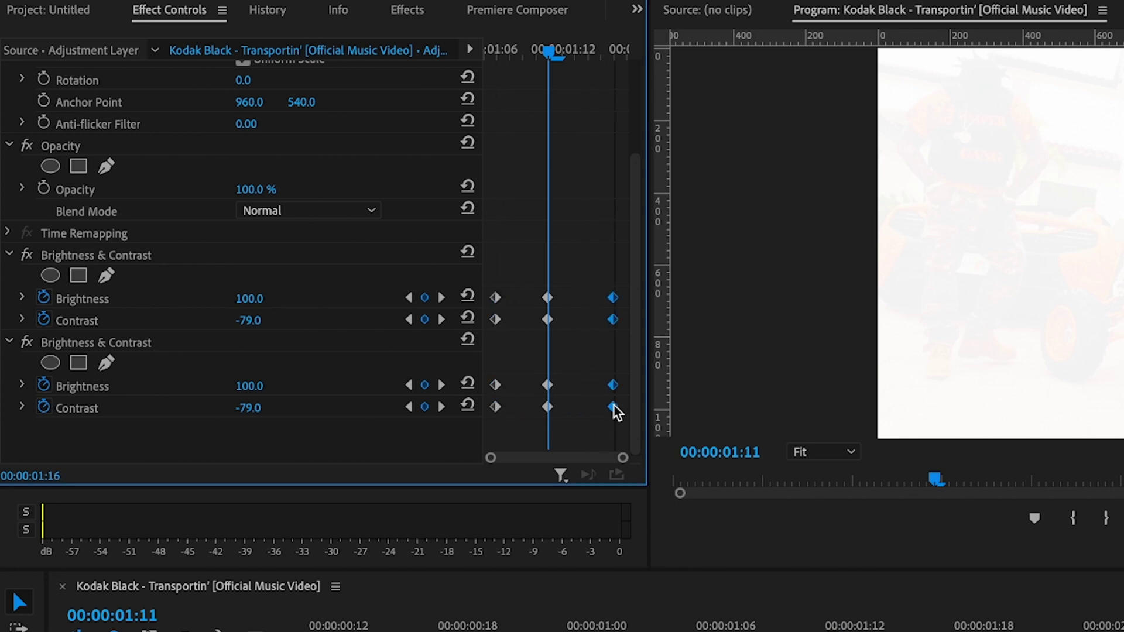
drag(532, 274, 468, 569)
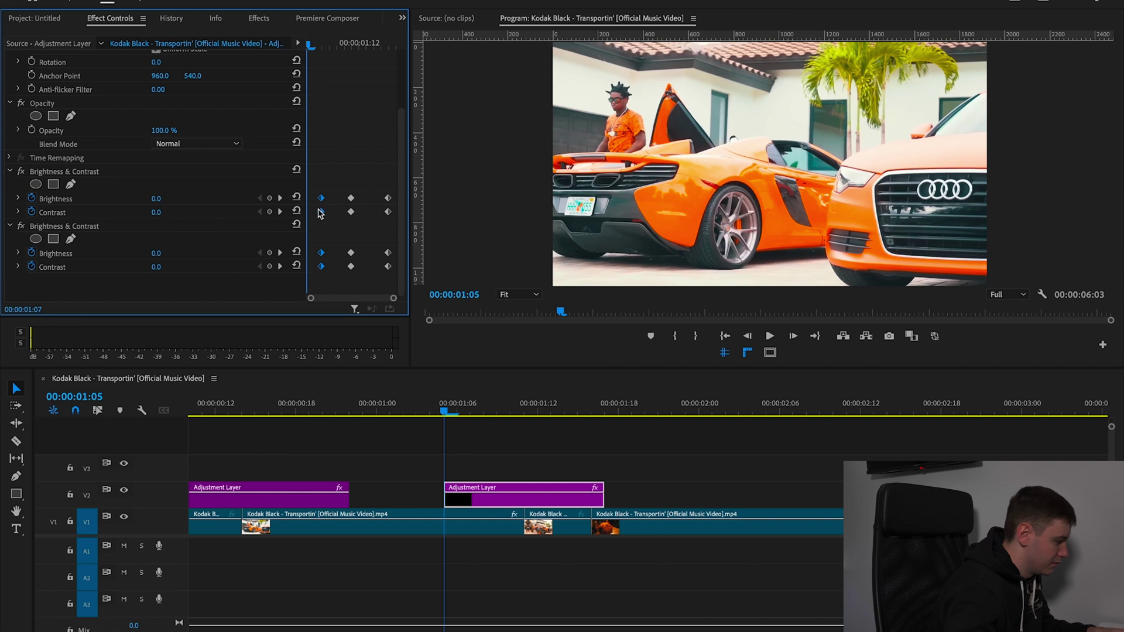
key(space)
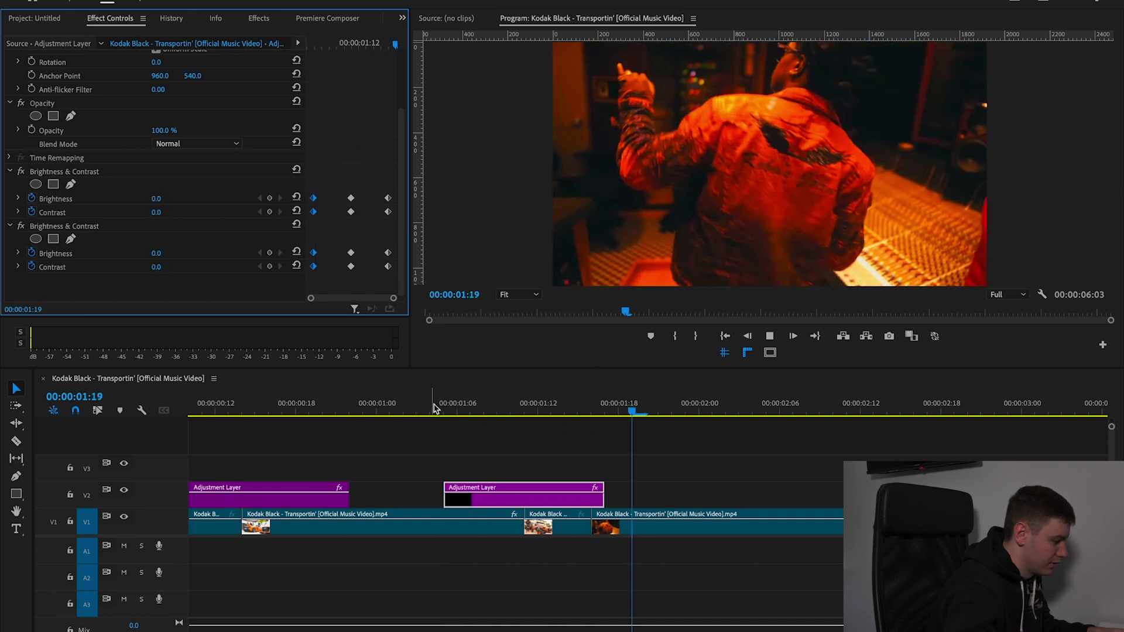
- Play back the flash on the second adjustment layer from just before 00:00:01:06
click(446, 406)
key(space)
key(space)
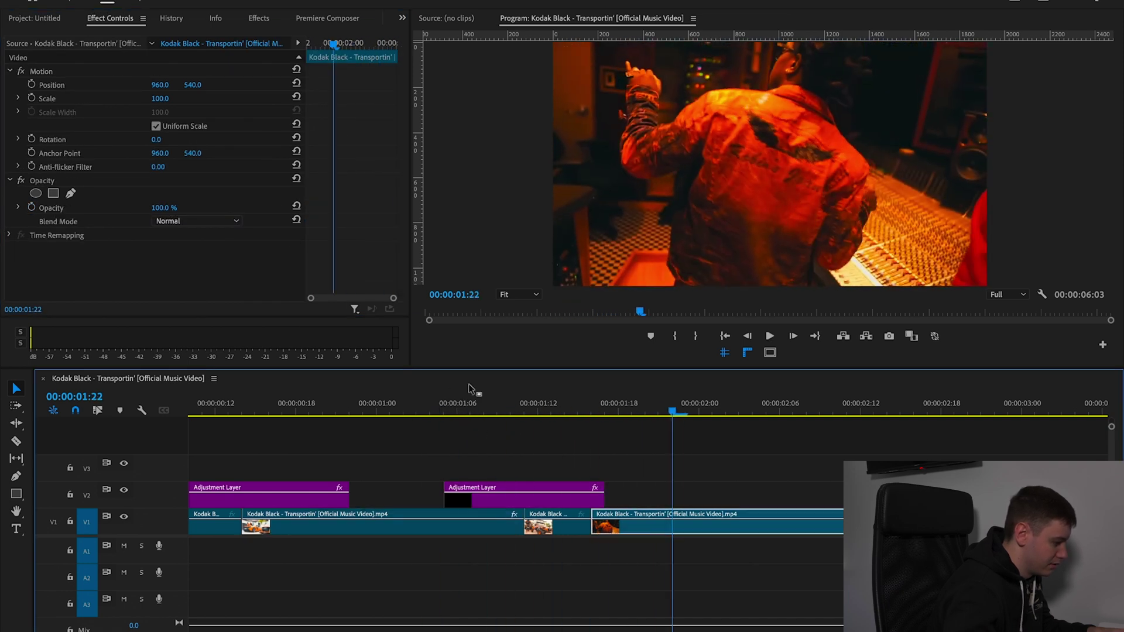
- Place an adjustment layer on V3 over the cut at 00:00:01:16, split it shortly after the cut and delete the excess
click(518, 403)
click(523, 487)
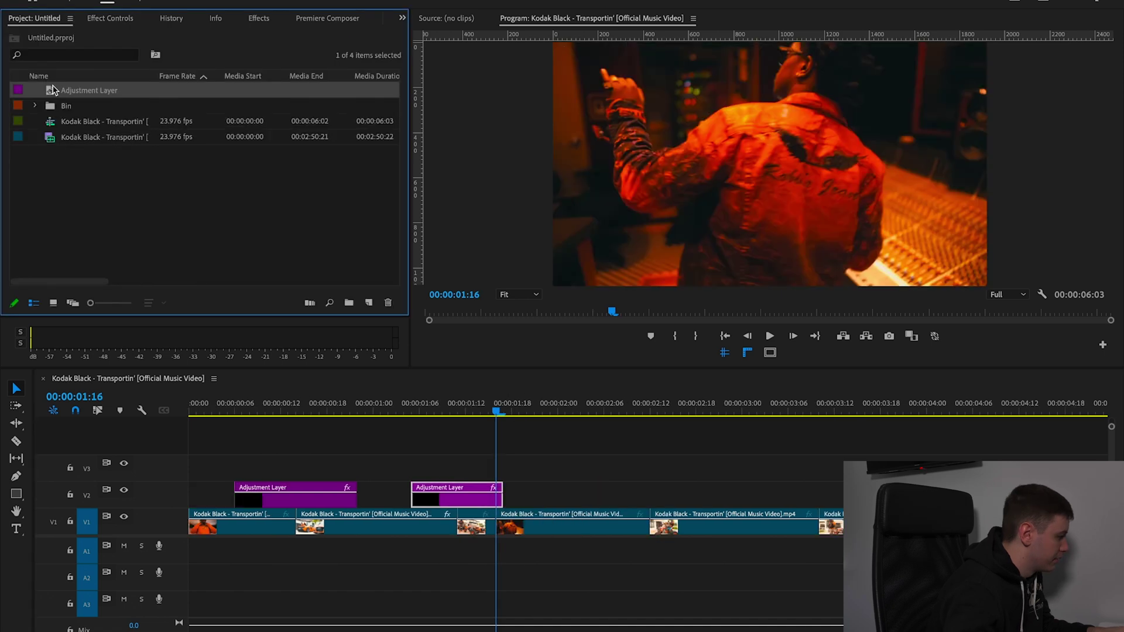
drag(89, 90, 450, 471)
key(c)
click(573, 470)
key(v)
click(614, 485)
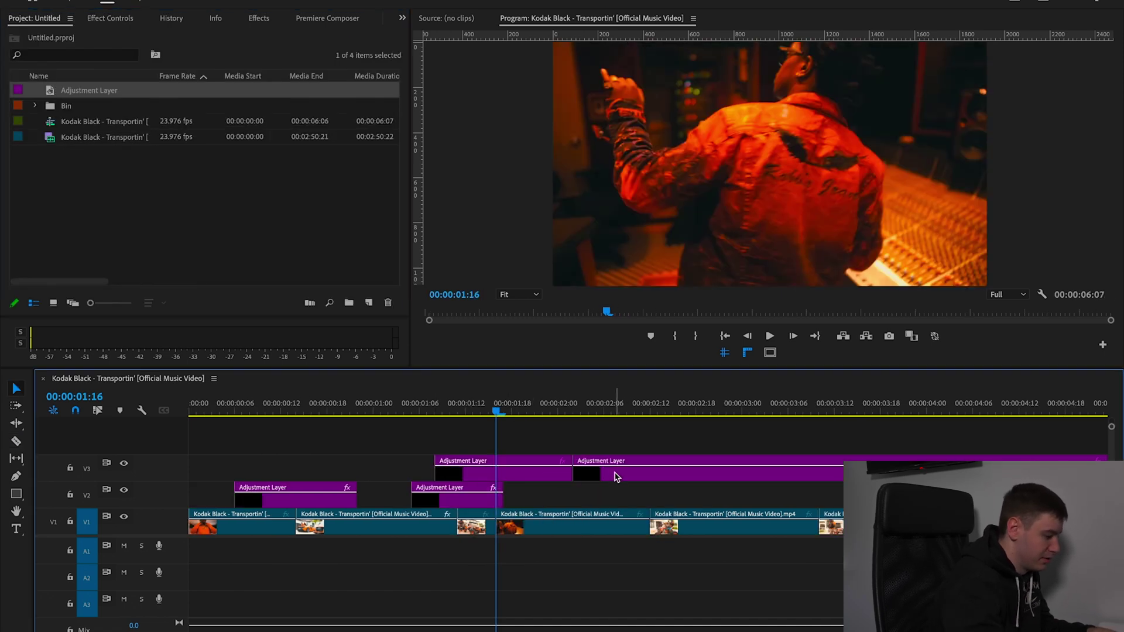
click(615, 478)
key(Delete)
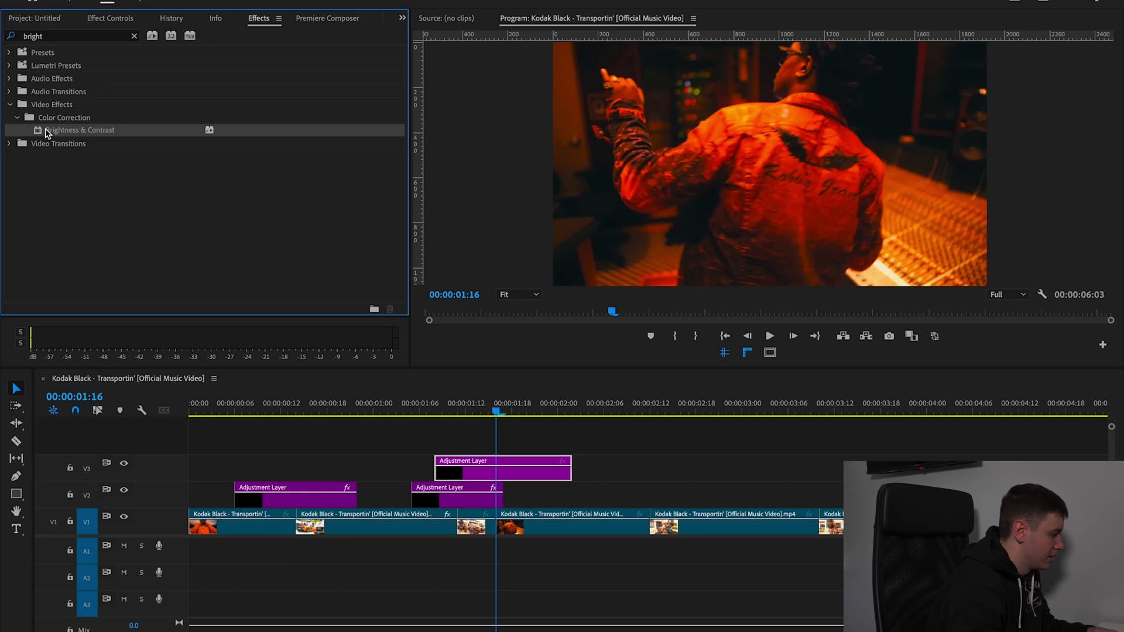
- Apply Brightness & Contrast to the V3 adjustment layer and keyframe Brightness at 100 and Contrast at 35 at 00:00:01:16
drag(48, 131, 531, 472)
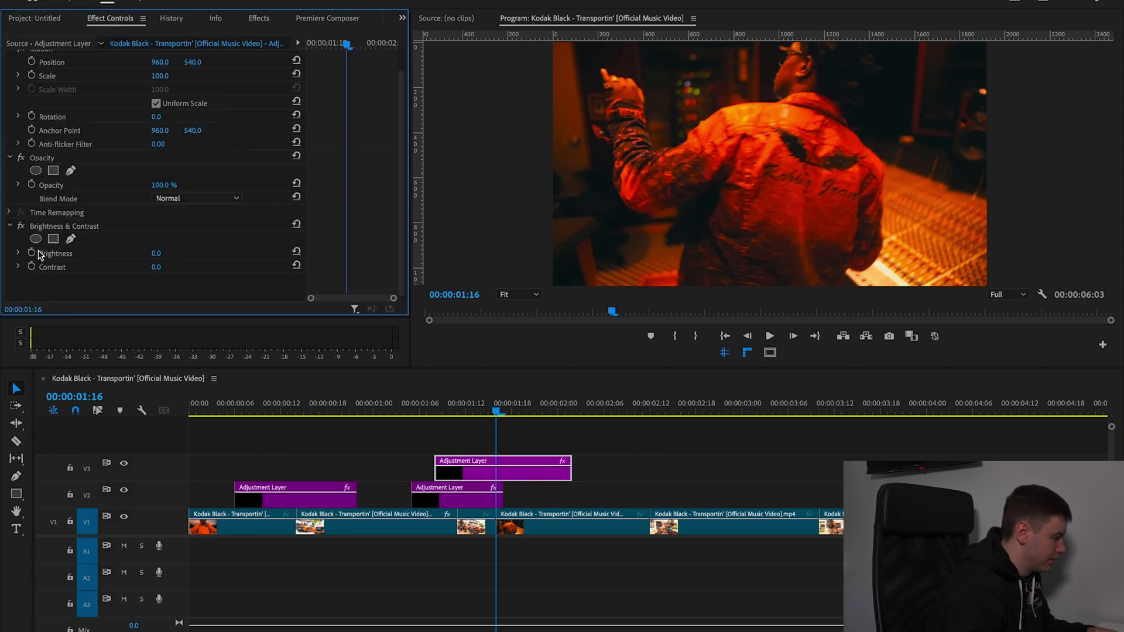
click(32, 253)
click(31, 266)
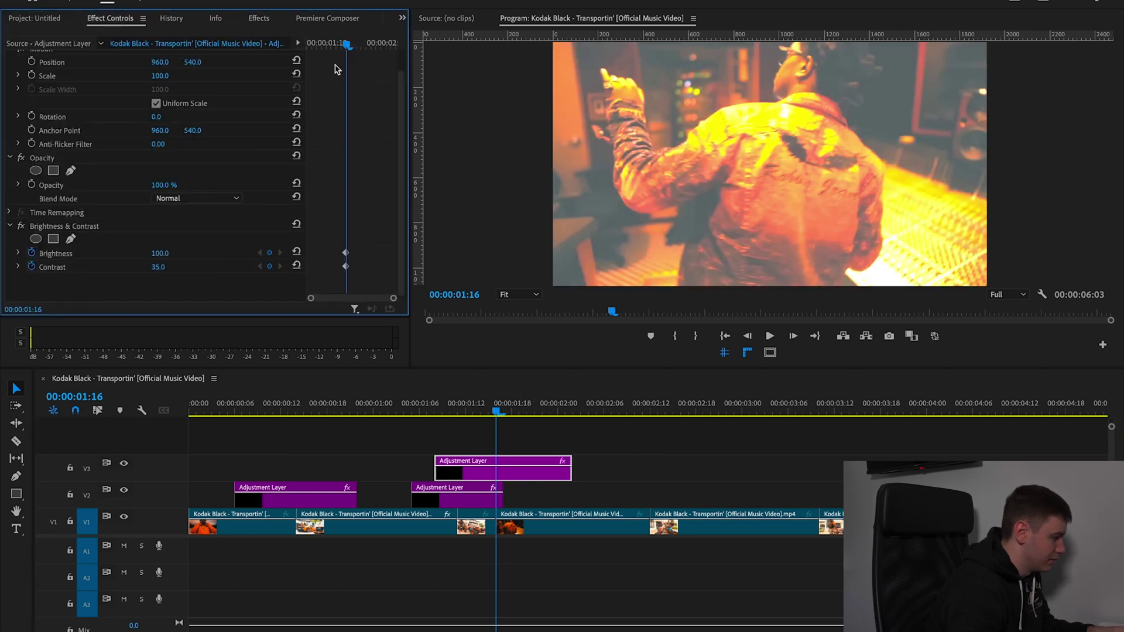
- Add reset Brightness and Contrast keyframes on the V3 adjustment layer at 00:00:01:14 and 00:00:01:18
click(340, 43)
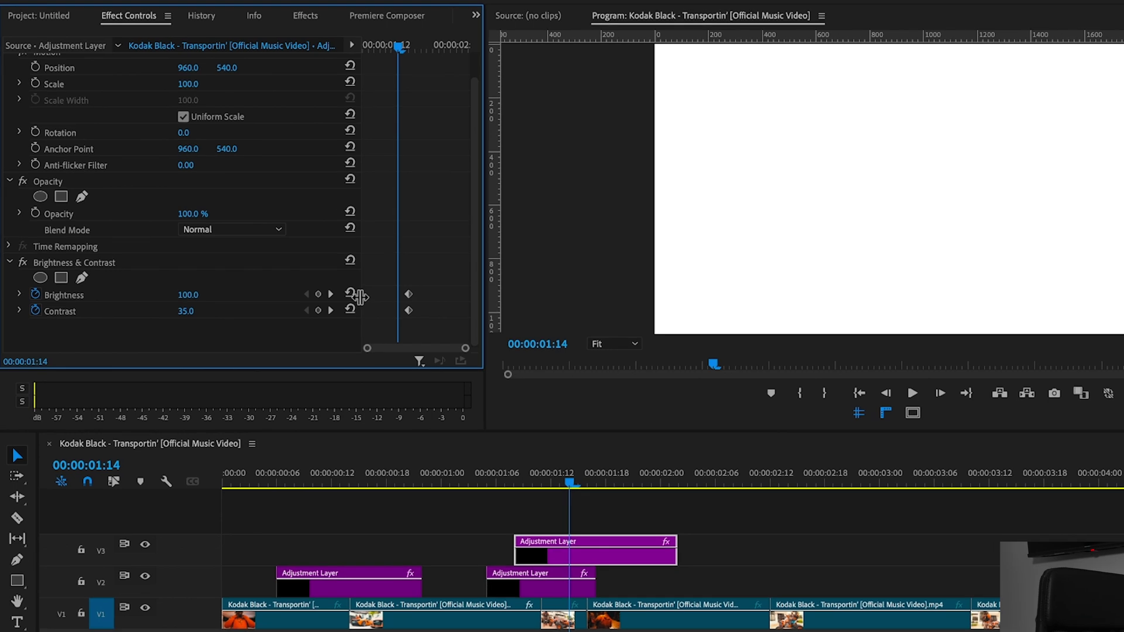
click(297, 252)
click(296, 265)
drag(537, 54, 571, 62)
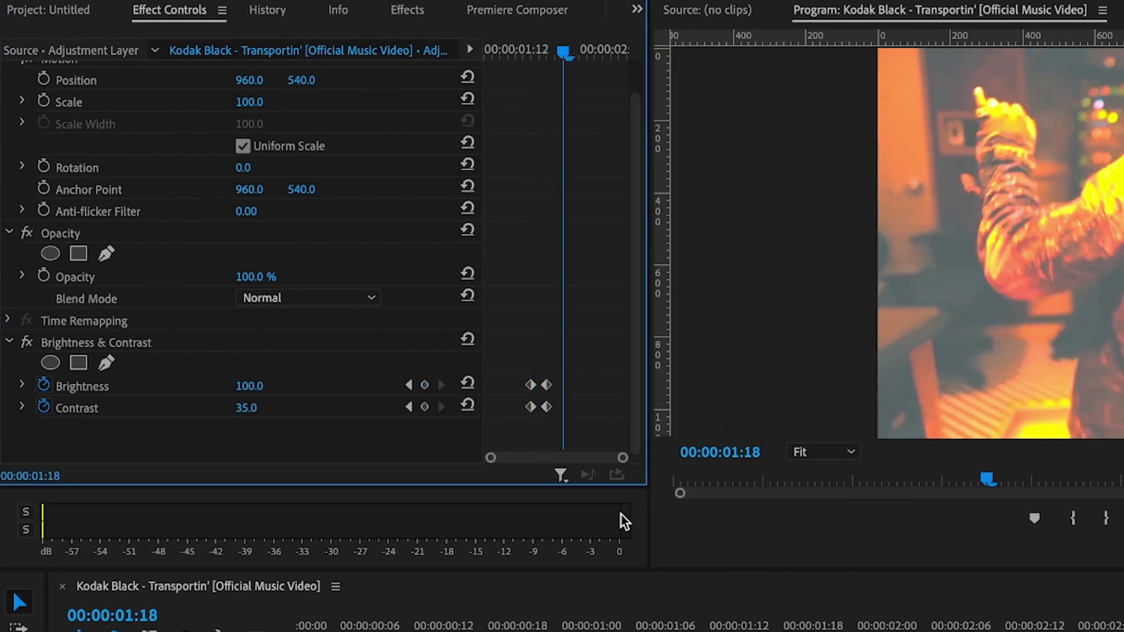
click(467, 385)
click(467, 405)
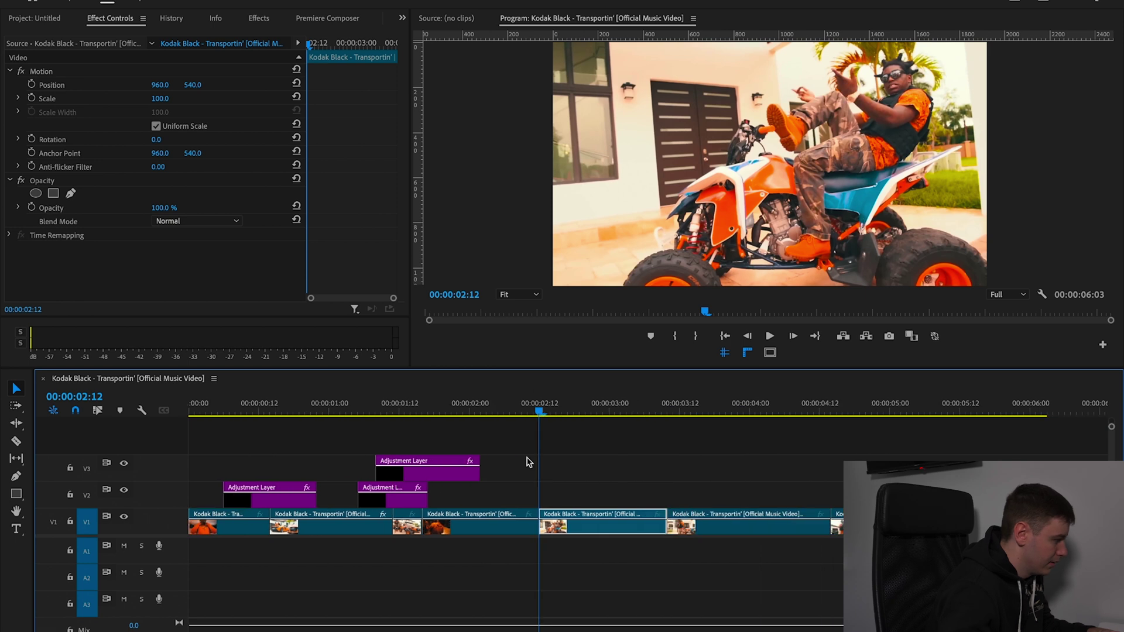
- Place a short adjustment layer on V2 over the cut at 00:00:02:12 and apply Brightness & Contrast to it
key(minus)
click(40, 19)
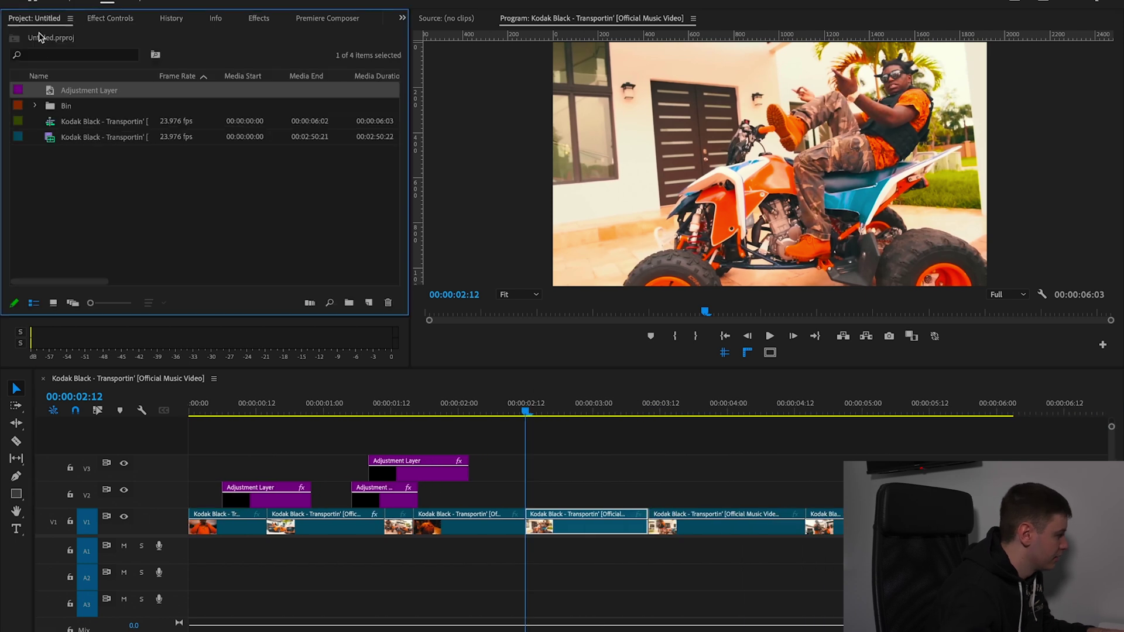
drag(50, 90, 495, 491)
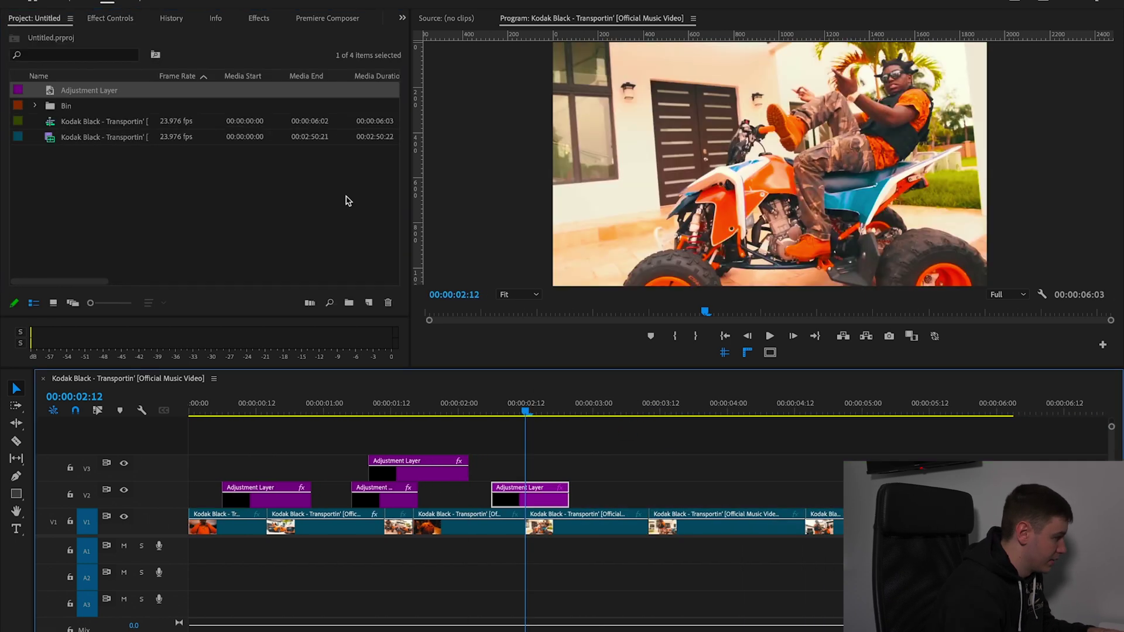
click(120, 21)
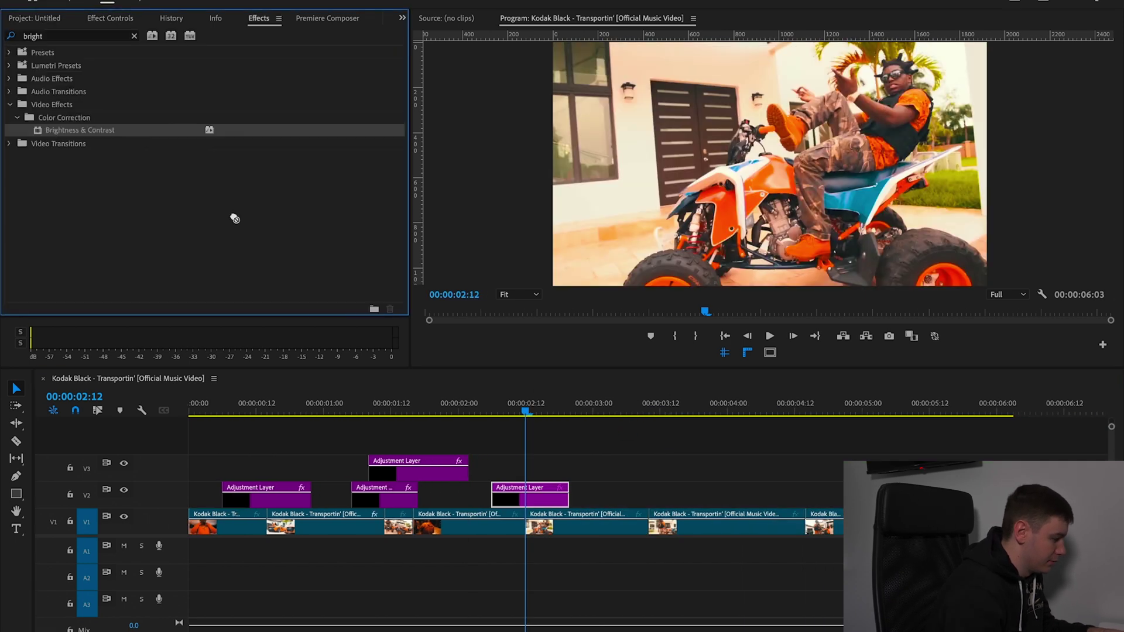
drag(234, 219, 534, 499)
- Find the Transform and Directional Blur effects and apply both to the adjustment layer over the 00:00:02:12 cut
click(134, 36)
text(transf)
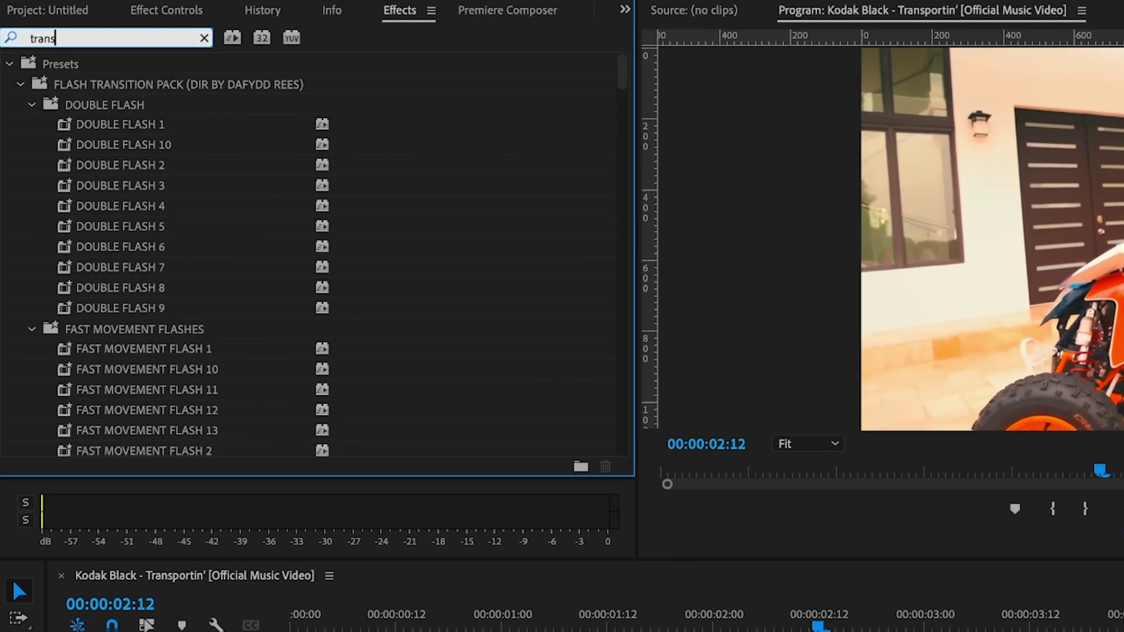
drag(126, 198, 241, 254)
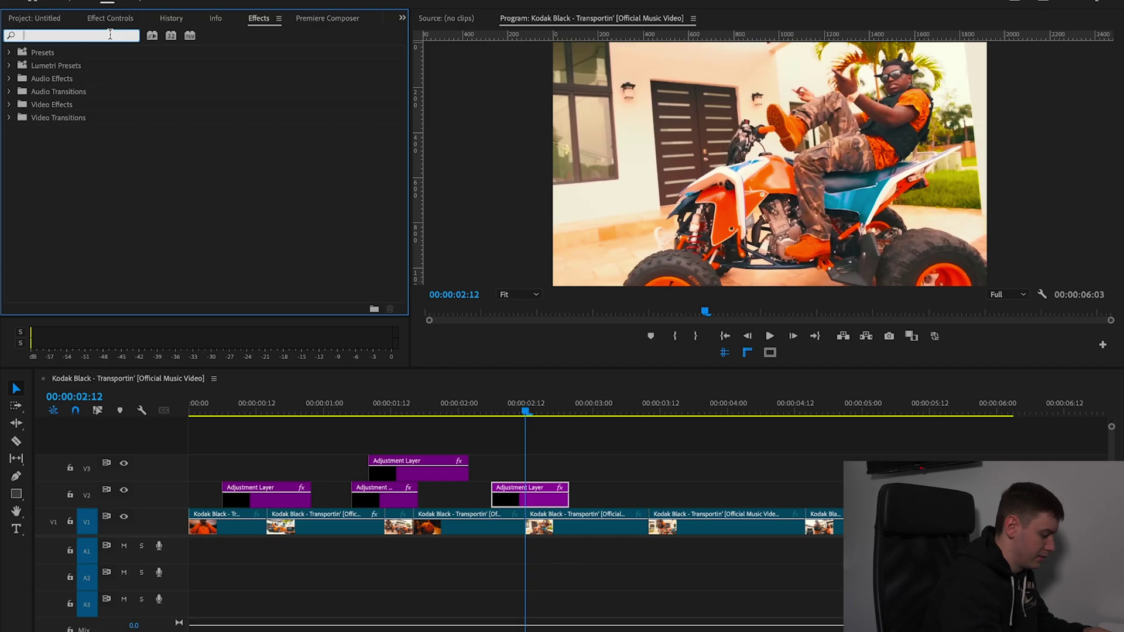
double_click(117, 38)
text(blur)
drag(70, 209, 550, 498)
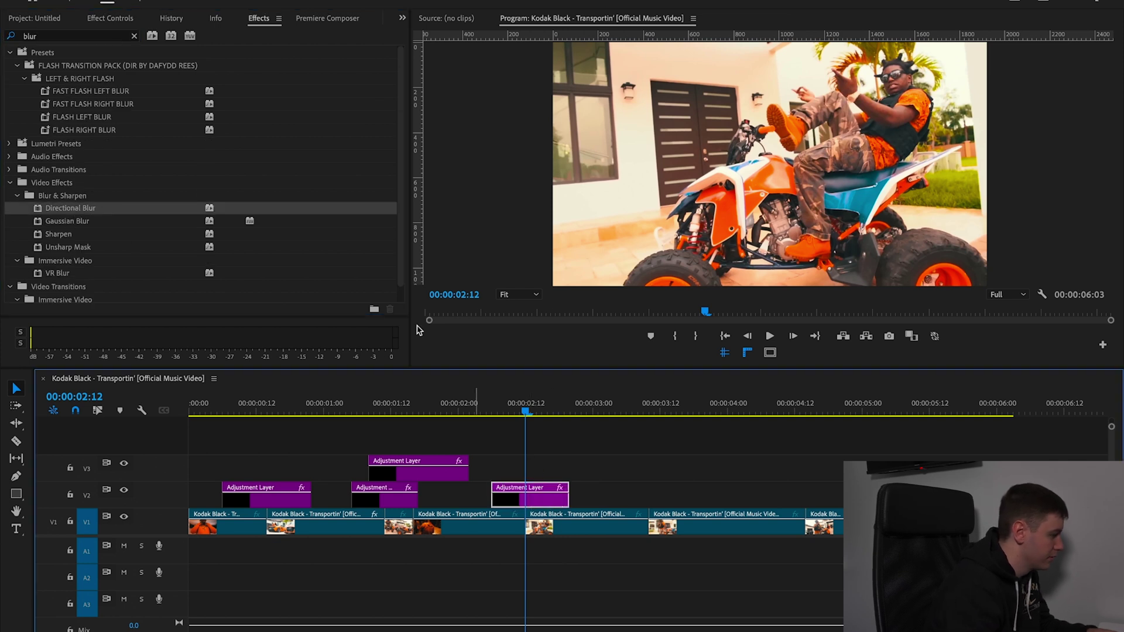
- Keyframe the Transform Scale at 130 at 00:00:02:12, with reset Scale keyframes at 00:00:02:10 and 00:00:02:14
click(90, 20)
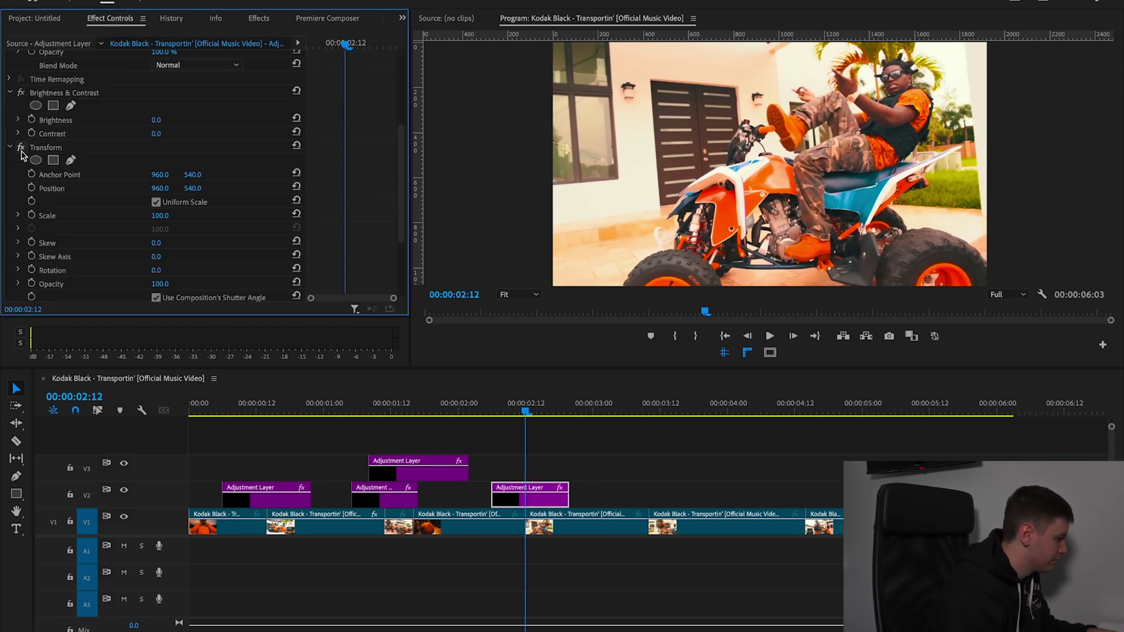
click(31, 215)
drag(158, 215, 176, 215)
click(333, 44)
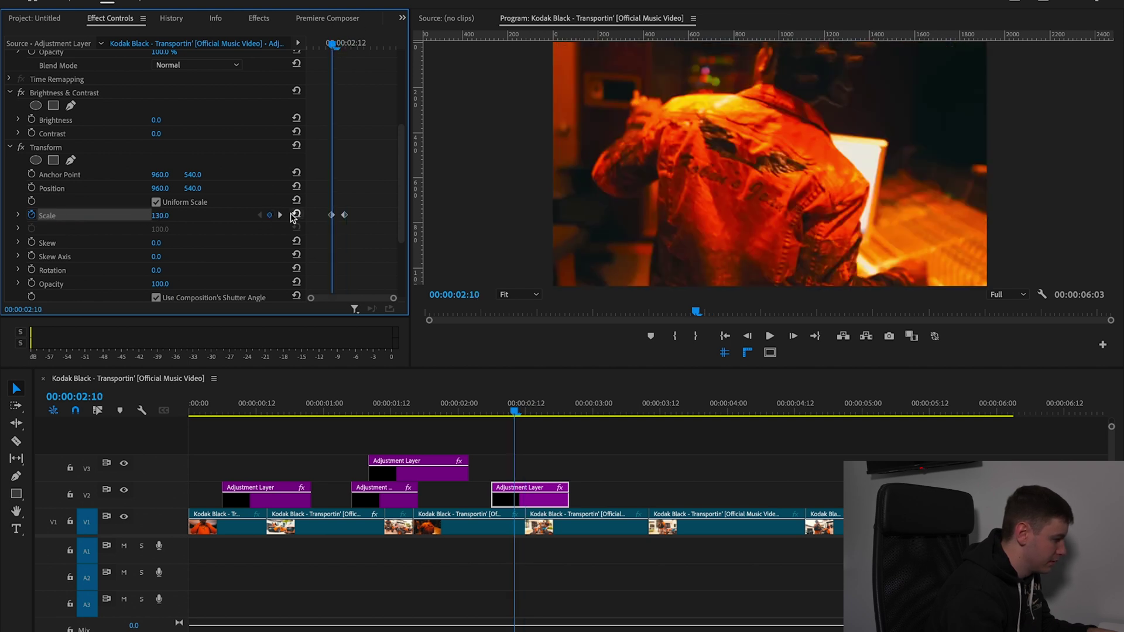
click(296, 215)
mouse_move(333, 47)
mouse_down()
mouse_move(357, 47)
mouse_move(319, 58)
mouse_move(372, 59)
mouse_move(348, 57)
mouse_up()
click(296, 215)
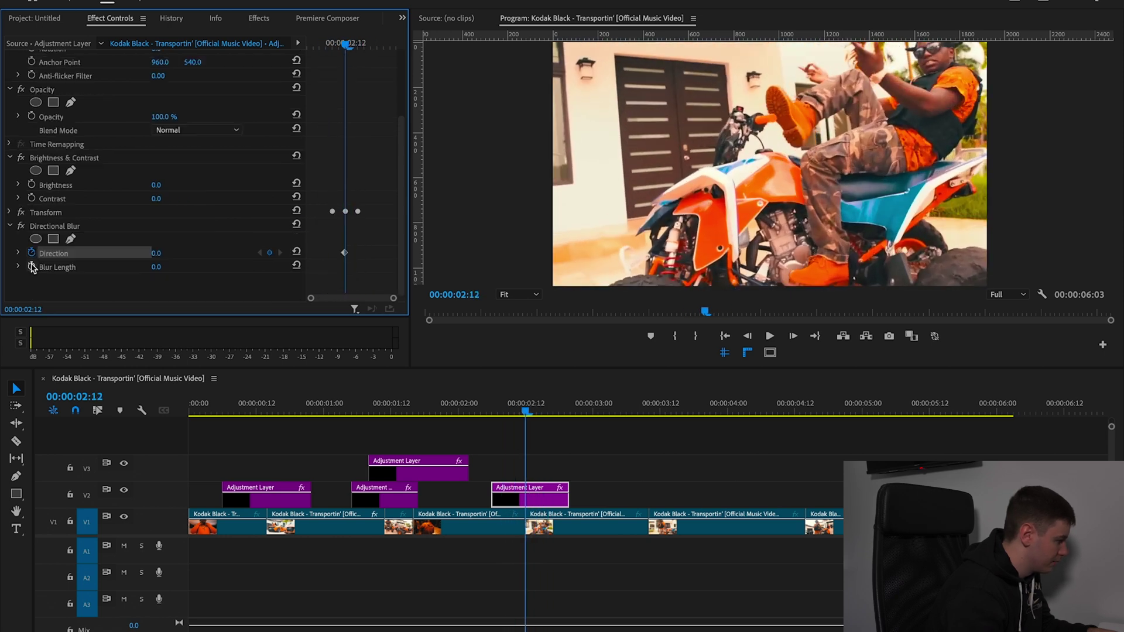
- Keyframe Directional Blur at 00:00:02:12 with Direction -30° and Blur Length 12, adding reset keyframes at 00:00:02:10 and 00:00:02:14
click(31, 267)
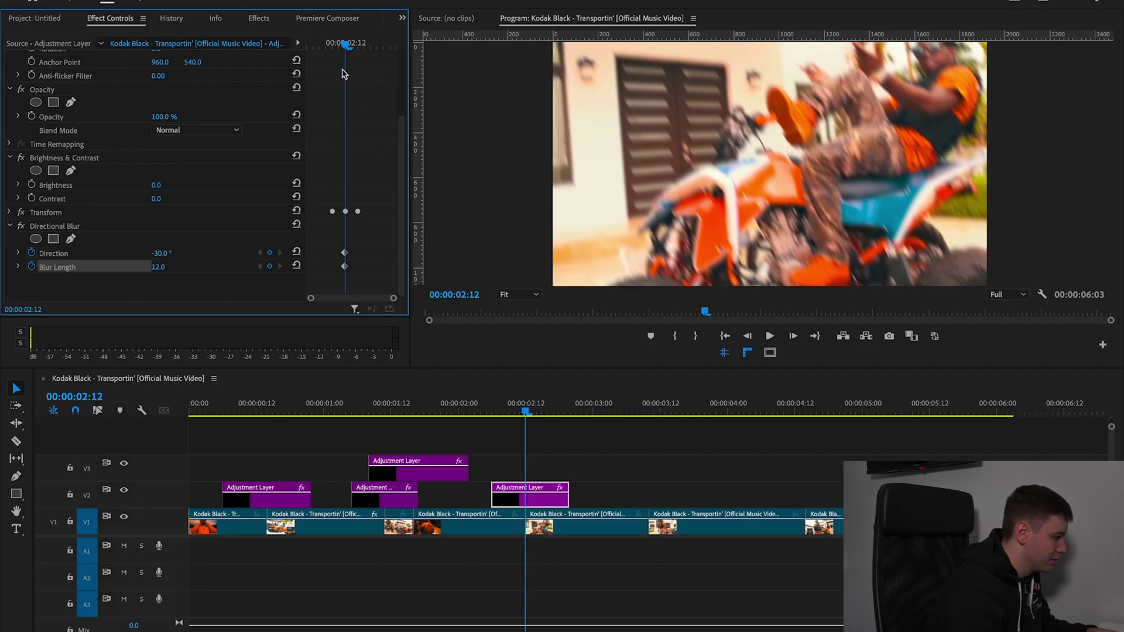
mouse_move(343, 43)
mouse_down()
mouse_move(332, 43)
mouse_move(356, 51)
mouse_up()
click(298, 253)
click(298, 267)
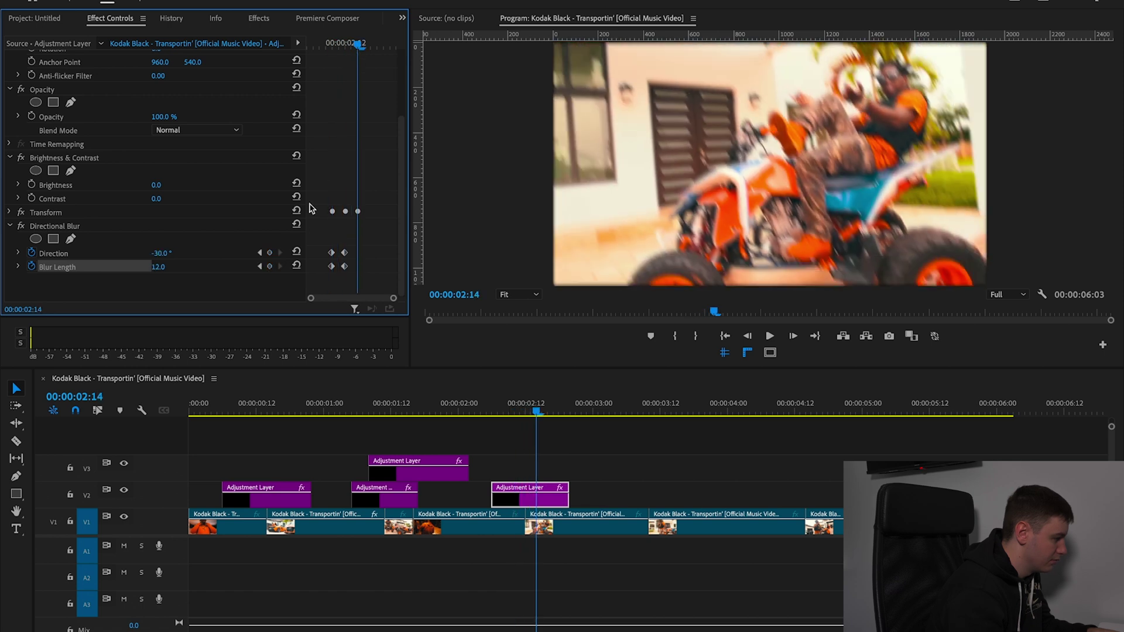
click(298, 253)
click(298, 267)
- Keyframe Brightness at 57 and Contrast at 26 at 00:00:02:12, add reset keyframes on both sides and preview the flash
mouse_move(508, 403)
mouse_down()
mouse_move(540, 410)
mouse_move(504, 411)
mouse_move(527, 411)
mouse_up()
key(space)
key(space)
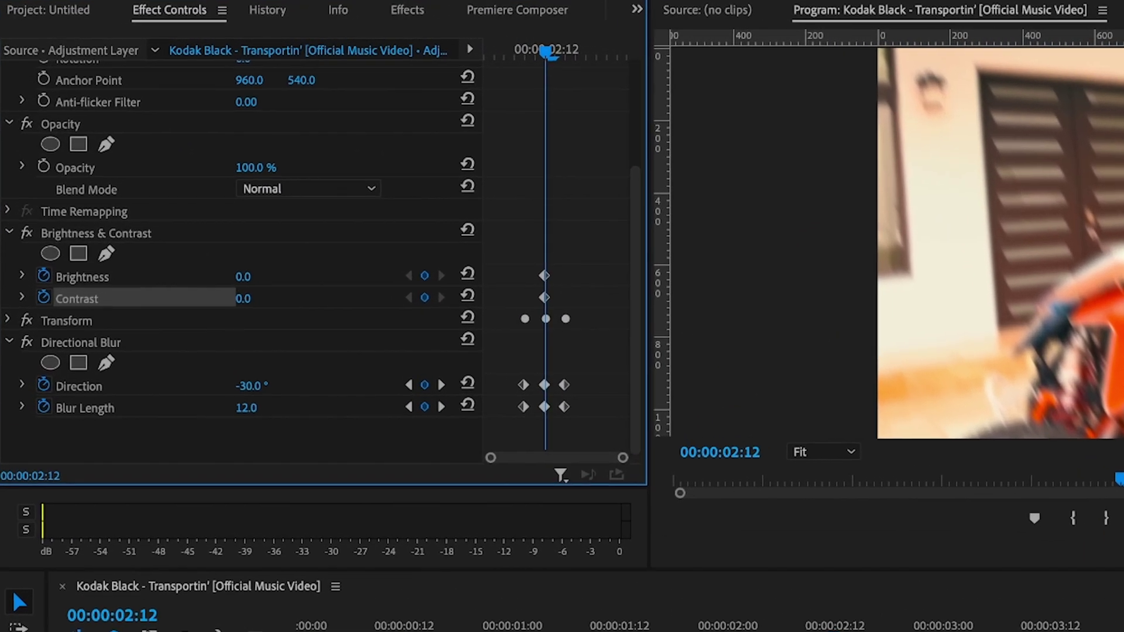
drag(243, 277, 267, 305)
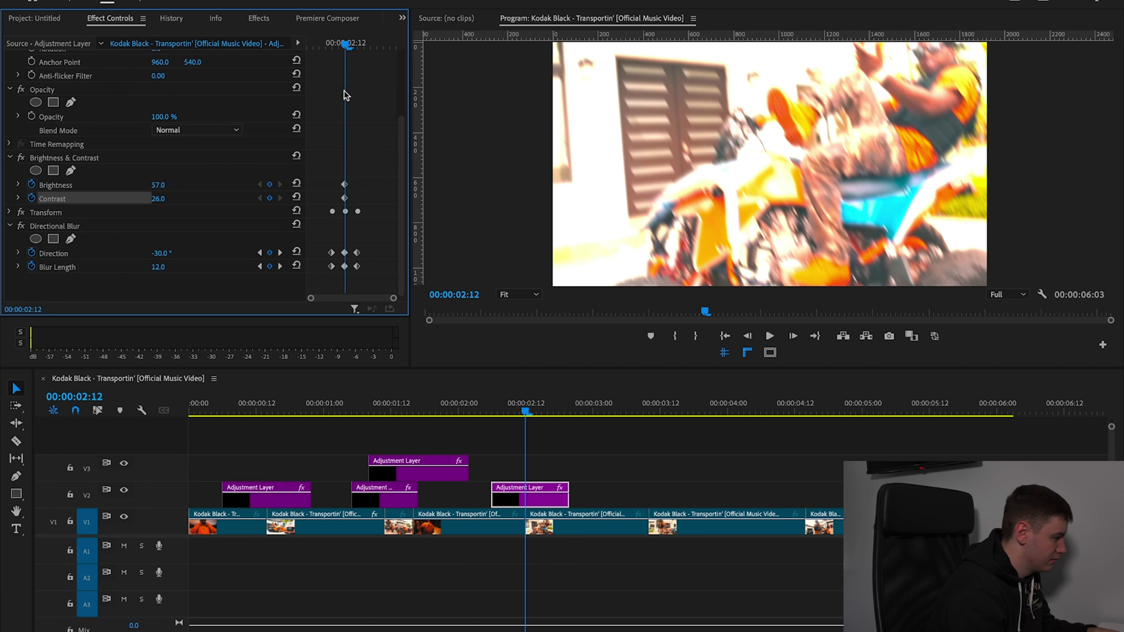
mouse_move(342, 43)
mouse_down()
mouse_move(332, 44)
mouse_move(349, 49)
mouse_up()
click(297, 183)
click(296, 197)
key(space)
click(532, 442)
mouse_move(515, 414)
mouse_down()
mouse_move(470, 414)
mouse_move(585, 410)
mouse_move(510, 410)
mouse_move(524, 404)
mouse_up()
- Move the leading Brightness & Contrast, Scale and Directional Blur keyframes earlier, away from the 00:00:02:12 cut, and preview the transition
click(538, 498)
scroll(339, 235, down, 3)
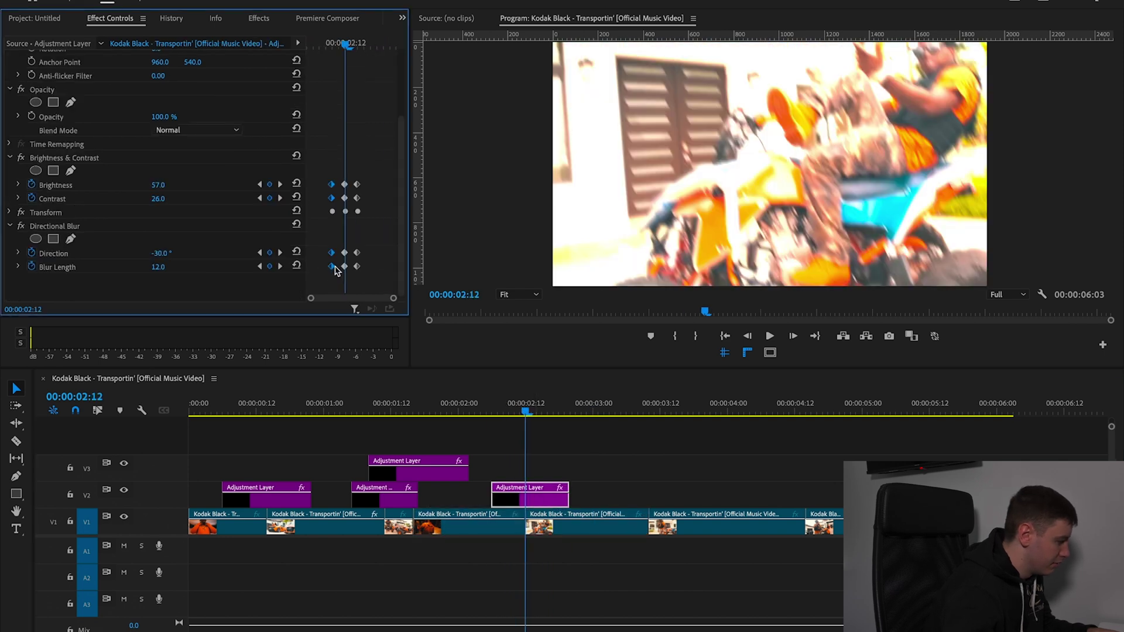
click(20, 213)
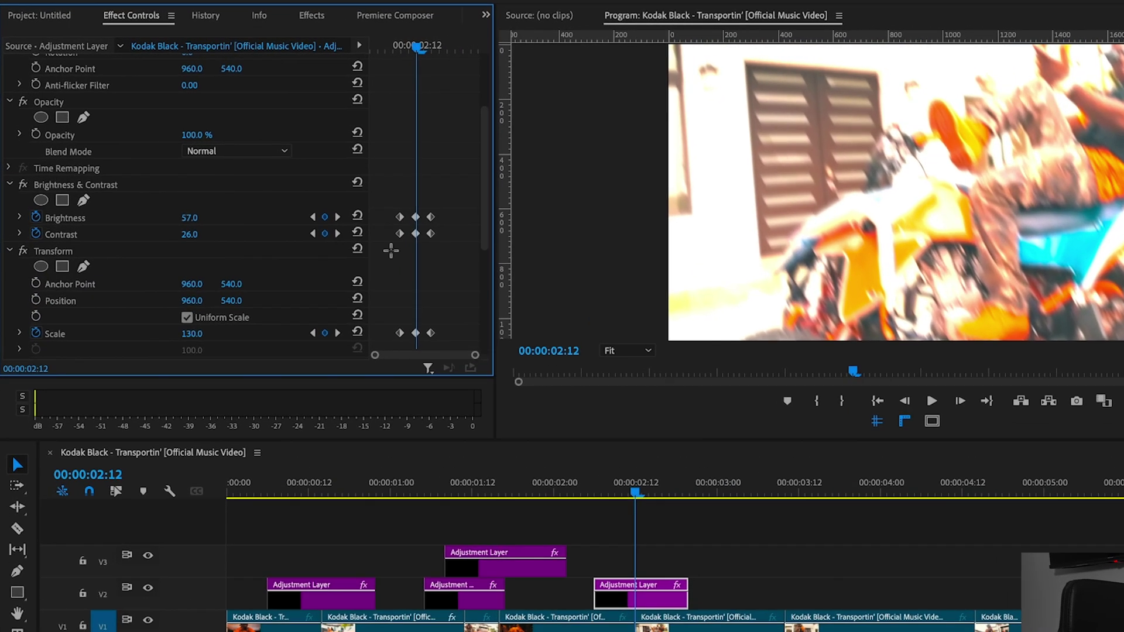
scroll(339, 311, down, 4)
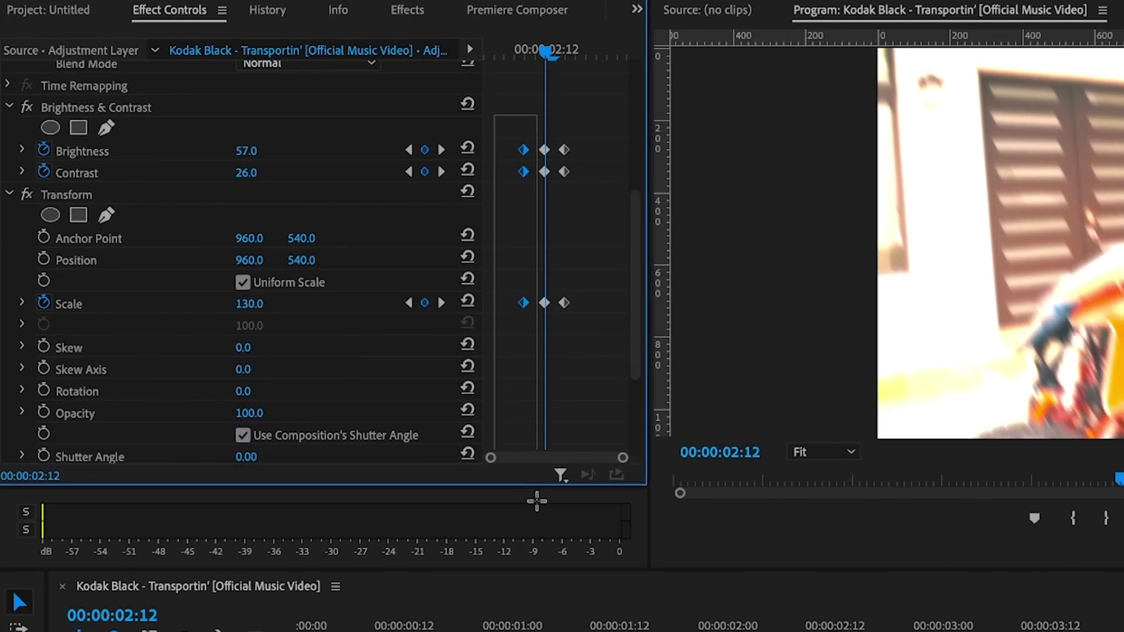
scroll(536, 501, down, 5)
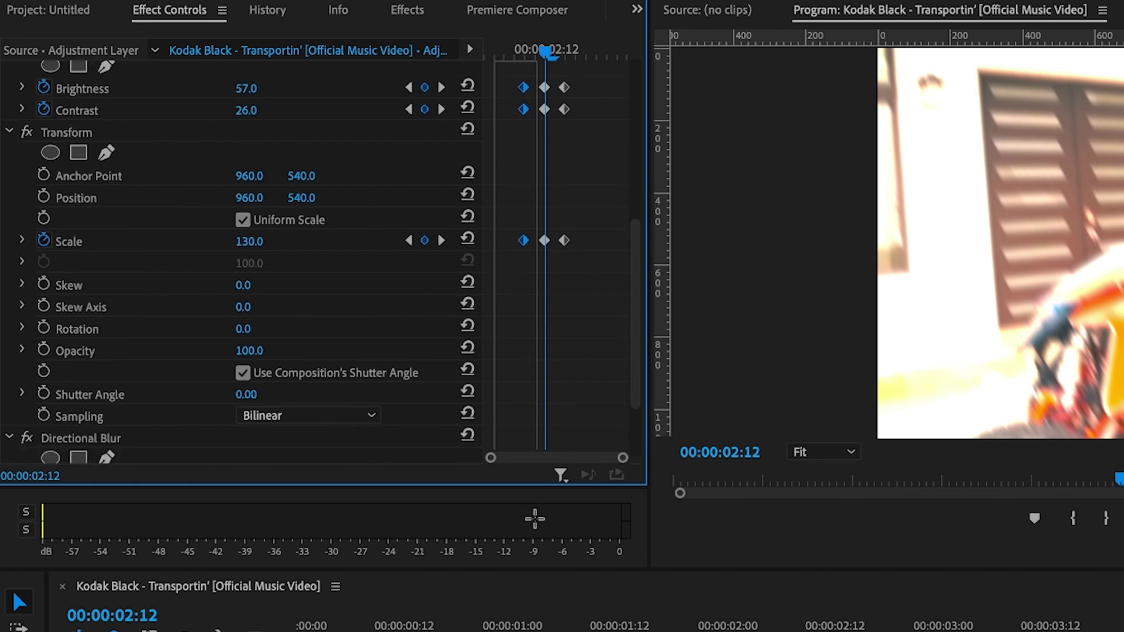
drag(529, 390, 507, 390)
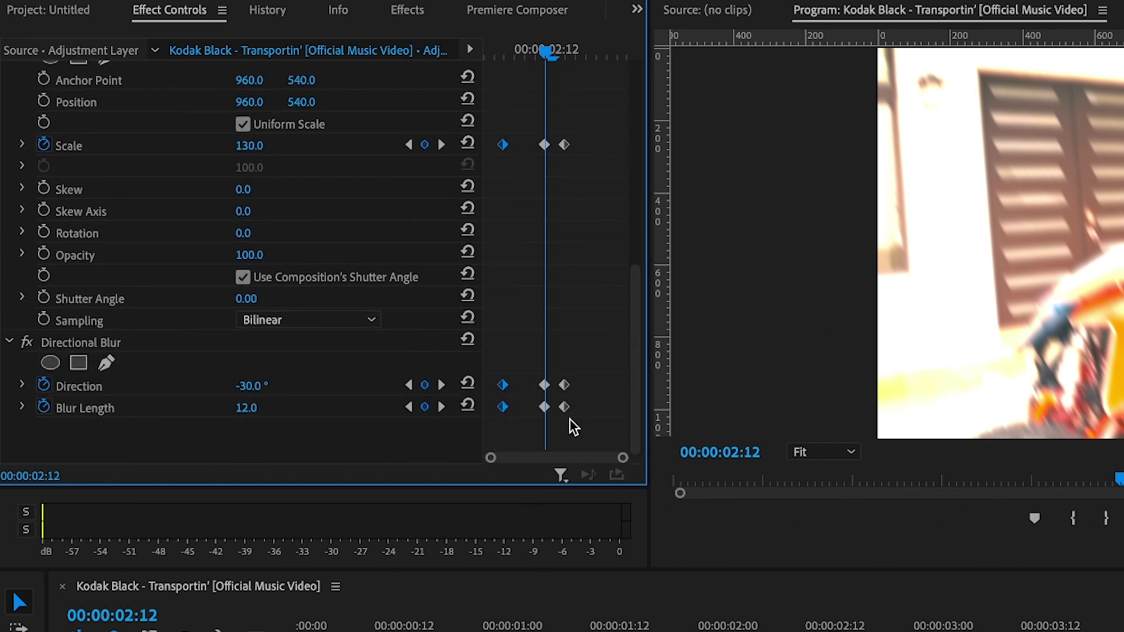
drag(546, 94, 546, 95)
scroll(550, 99, up, 5)
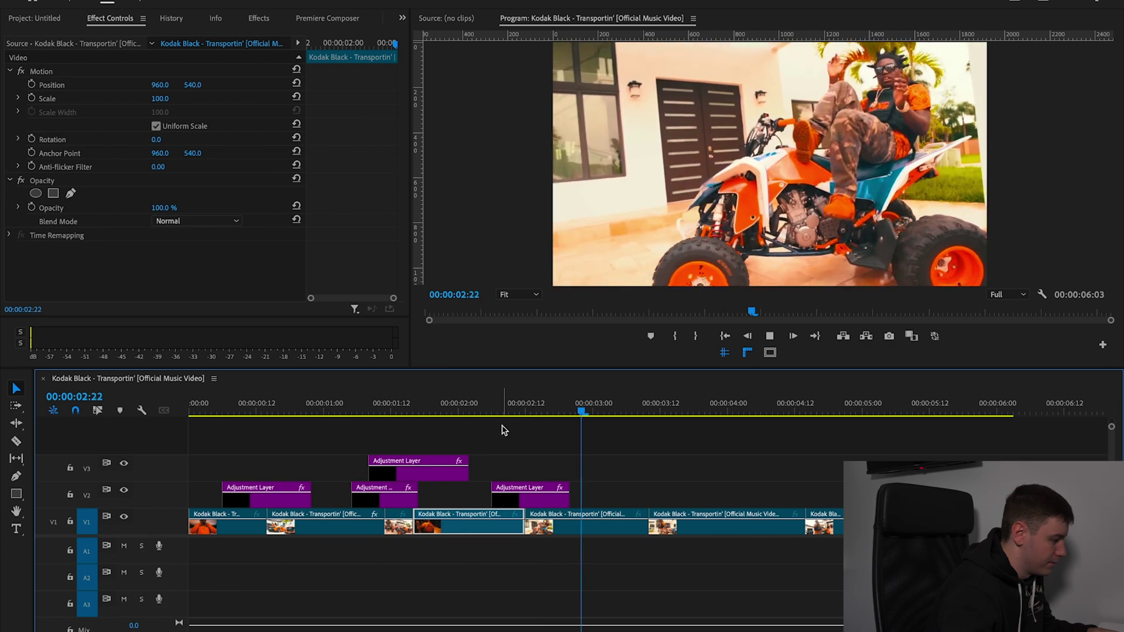
drag(489, 403, 474, 403)
key(space)
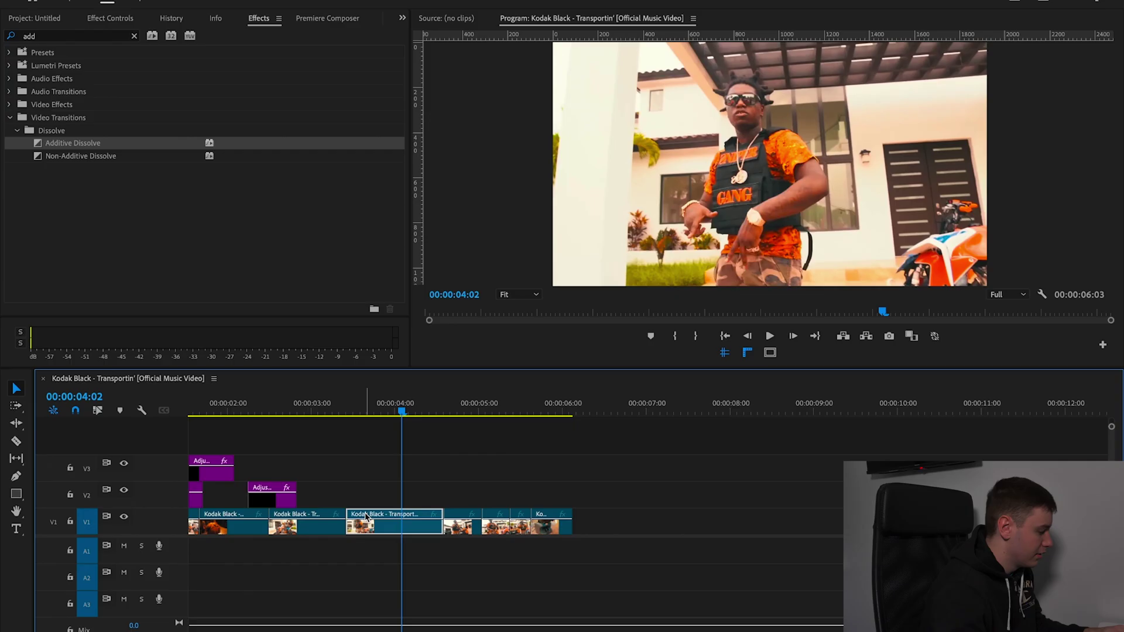
- Apply Additive Dissolve to the cut at about 00:00:03:10, shorten it to about 7 frames and preview it
scroll(387, 470, up, 1)
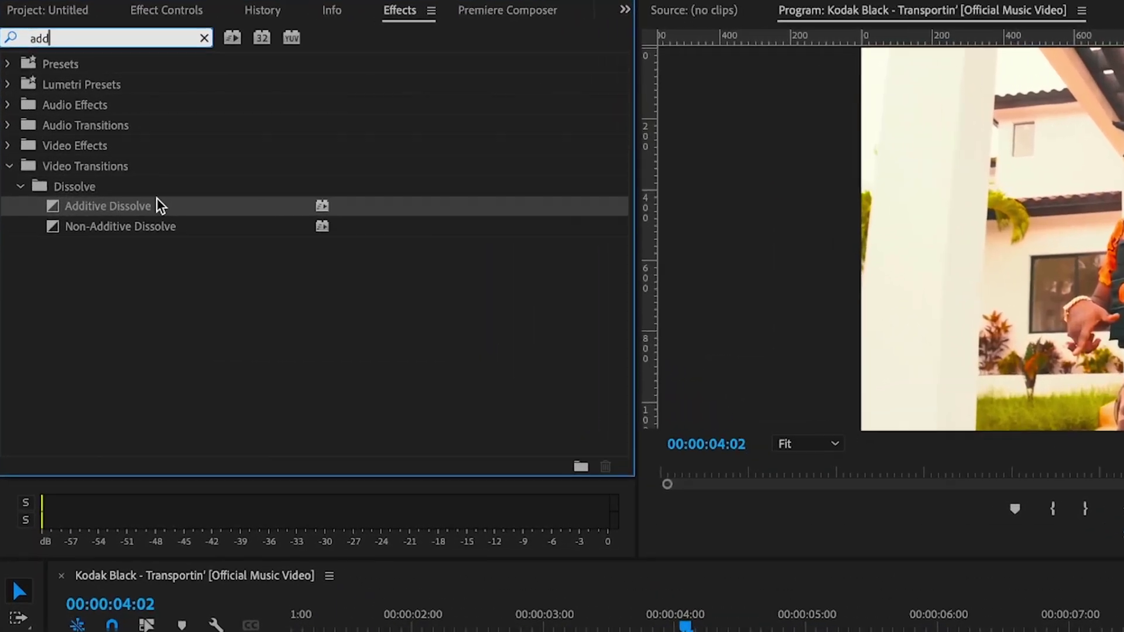
drag(156, 213, 389, 500)
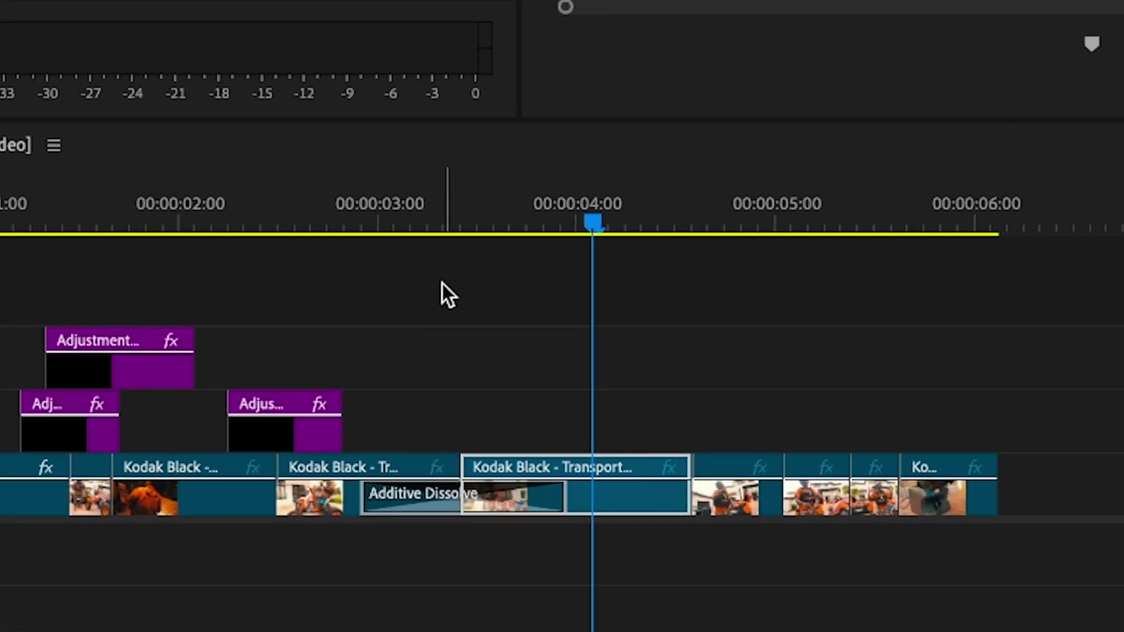
scroll(471, 300, up, 3)
scroll(451, 361, up, 4)
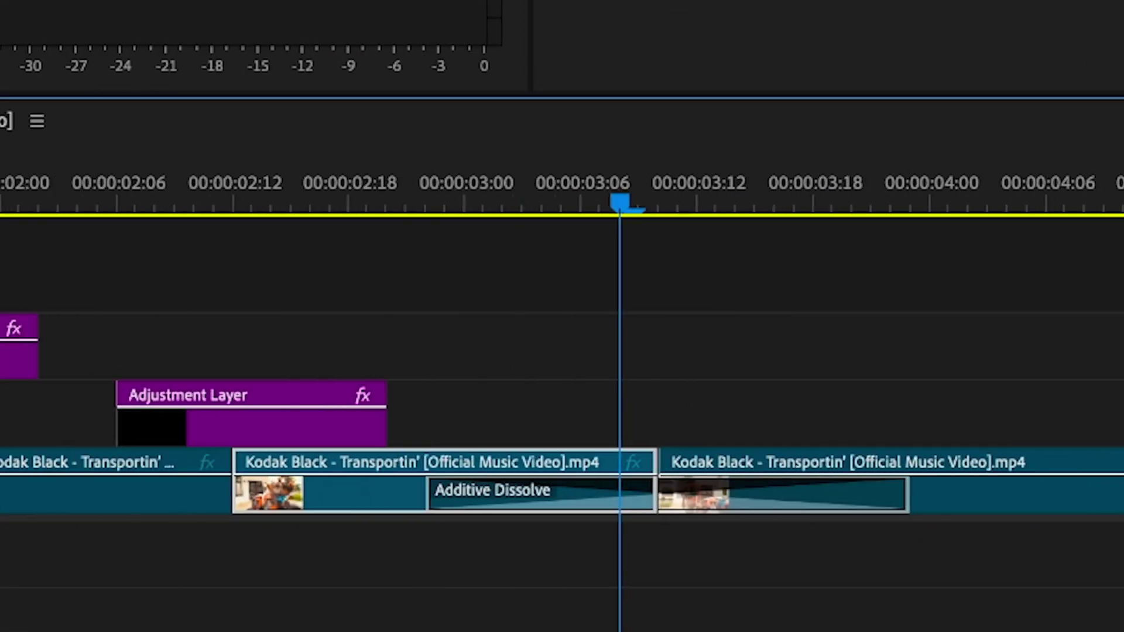
key(super+=)
drag(908, 473, 734, 473)
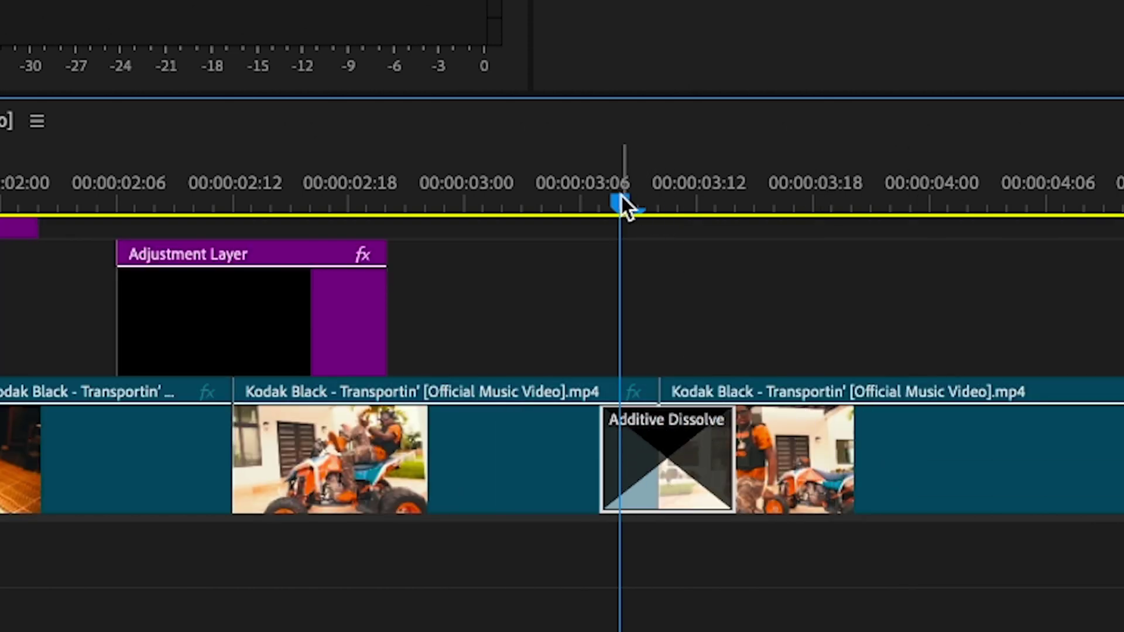
drag(622, 198, 439, 208)
key(space)
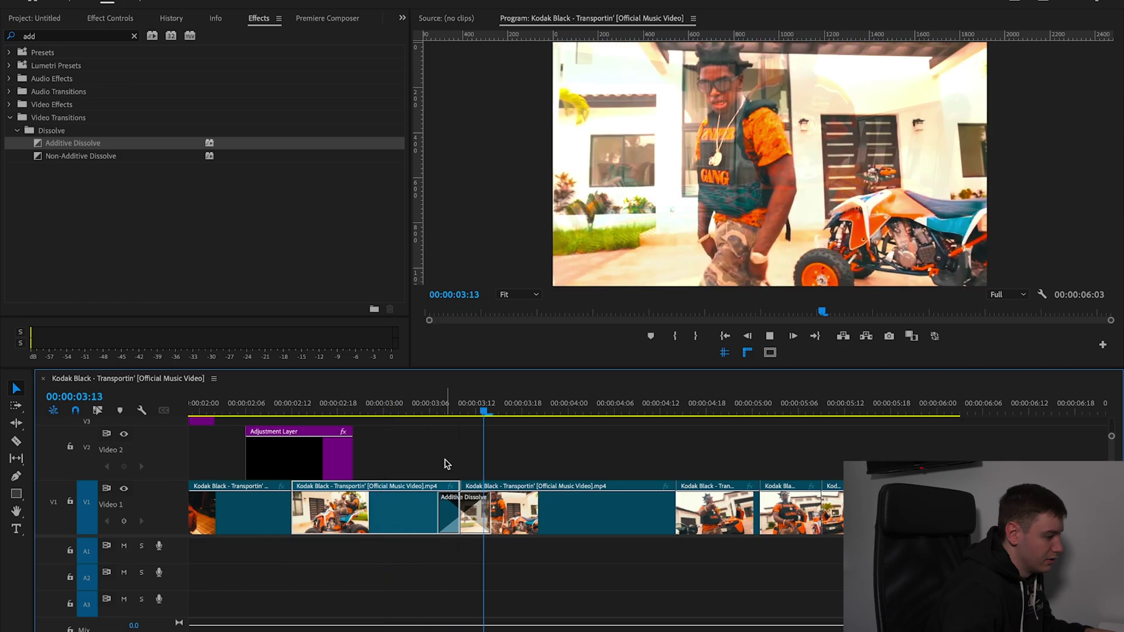
key(space)
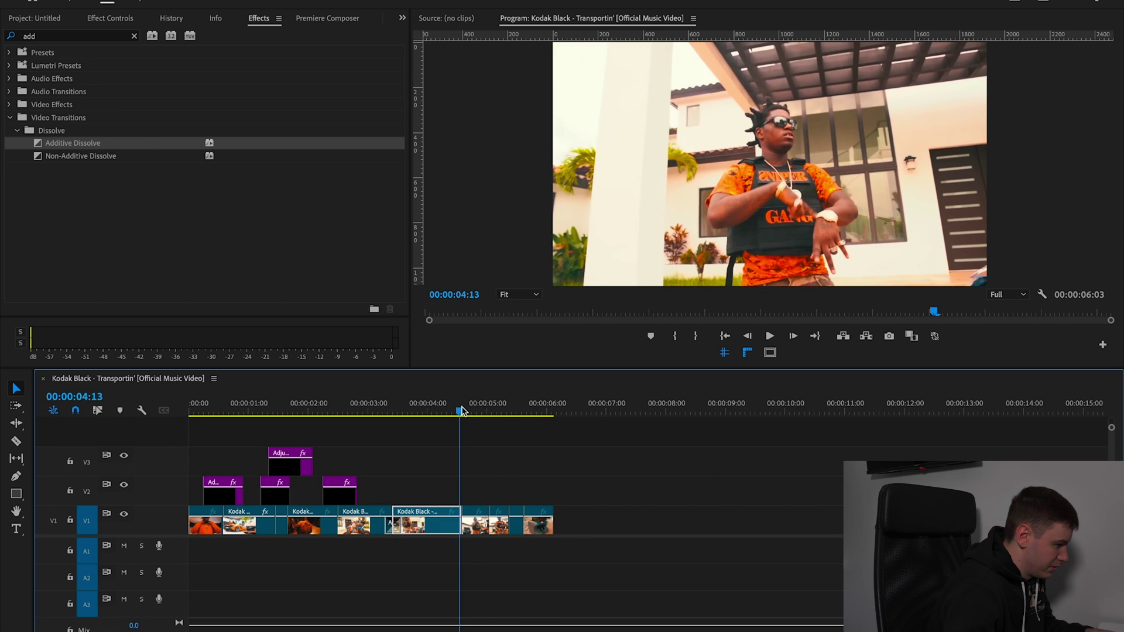
- Place an adjustment layer on V2 over the cut at 00:00:04:14 and split off its excess at about 00:00:05:06
key(Right)
key(Right)
key(Left)
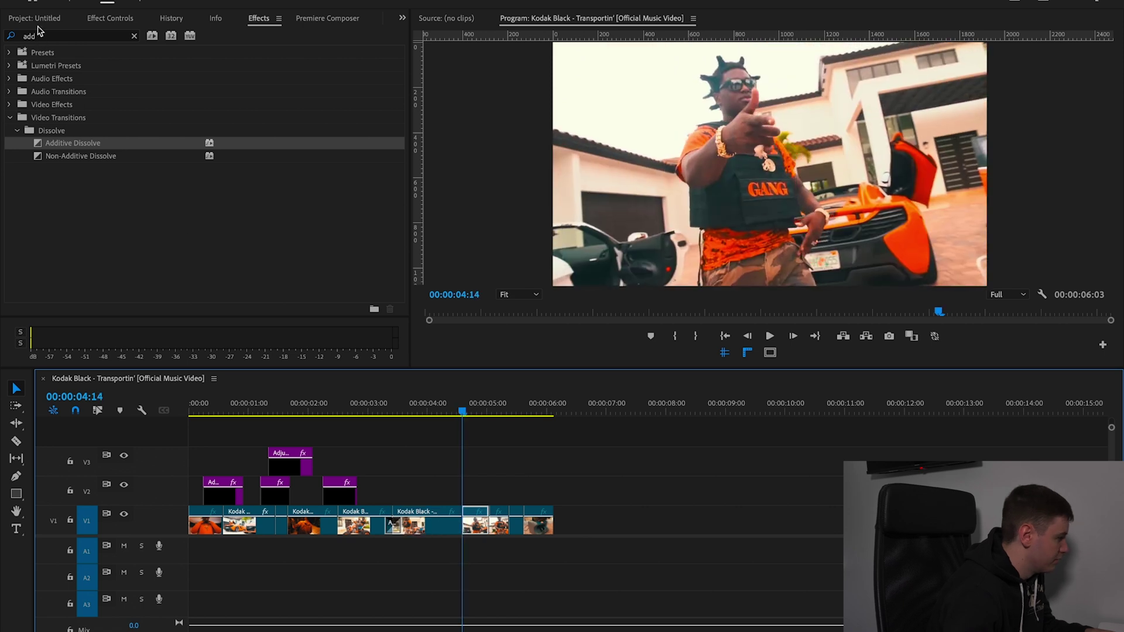
click(35, 18)
drag(88, 90, 501, 499)
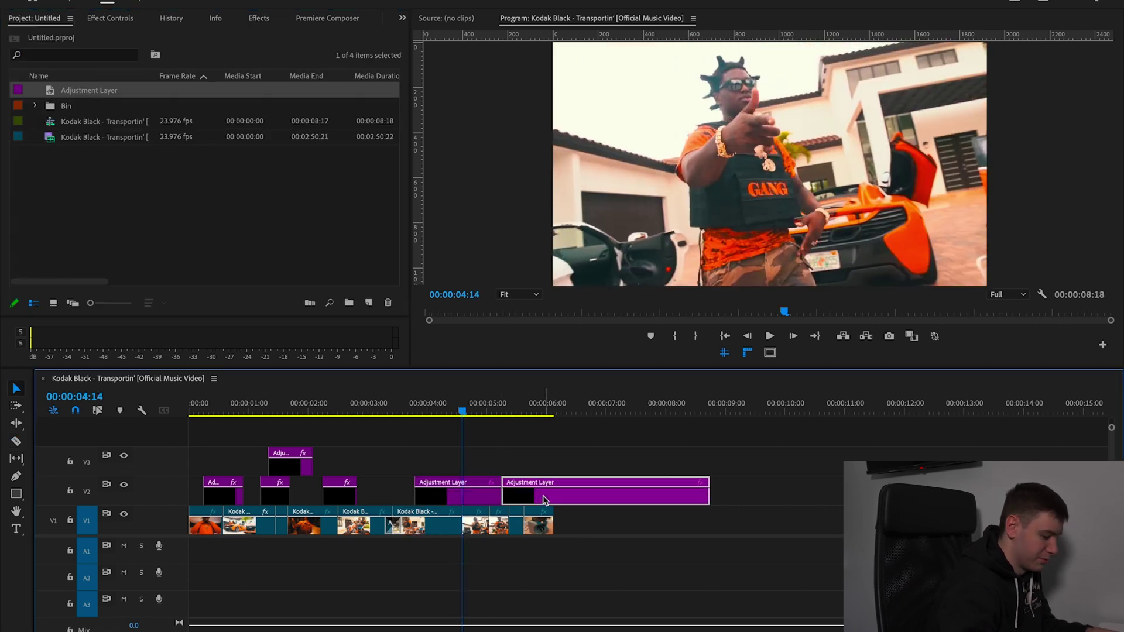
- Apply the Brightness & Contrast effect to the adjustment layer over the 00:00:04:14 cut
click(259, 18)
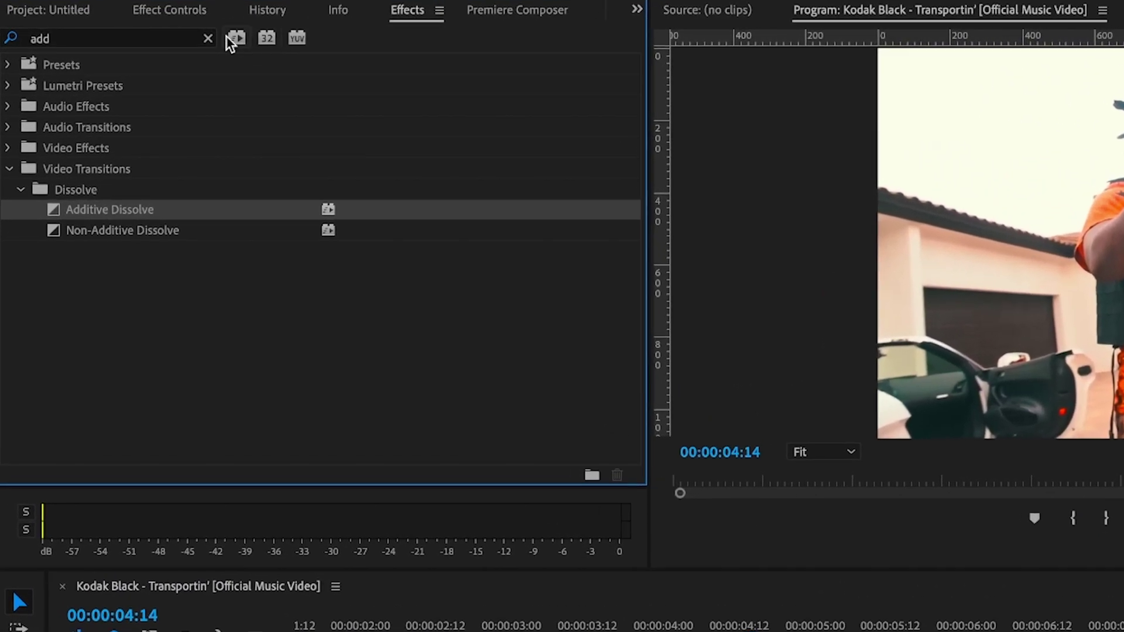
click(208, 38)
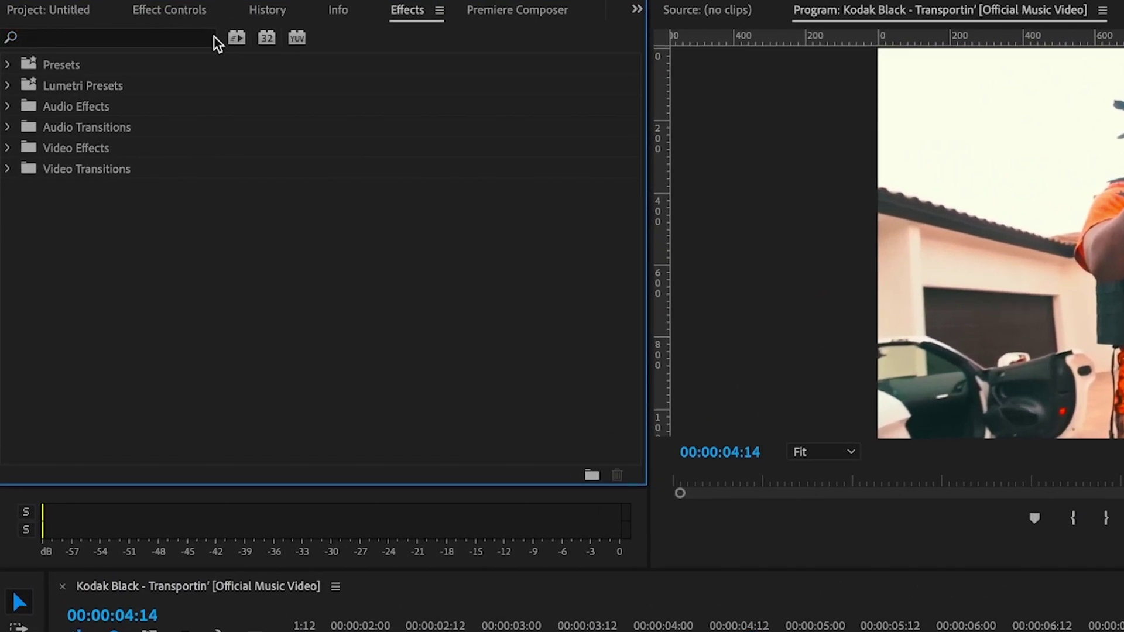
click(192, 36)
text(brigh)
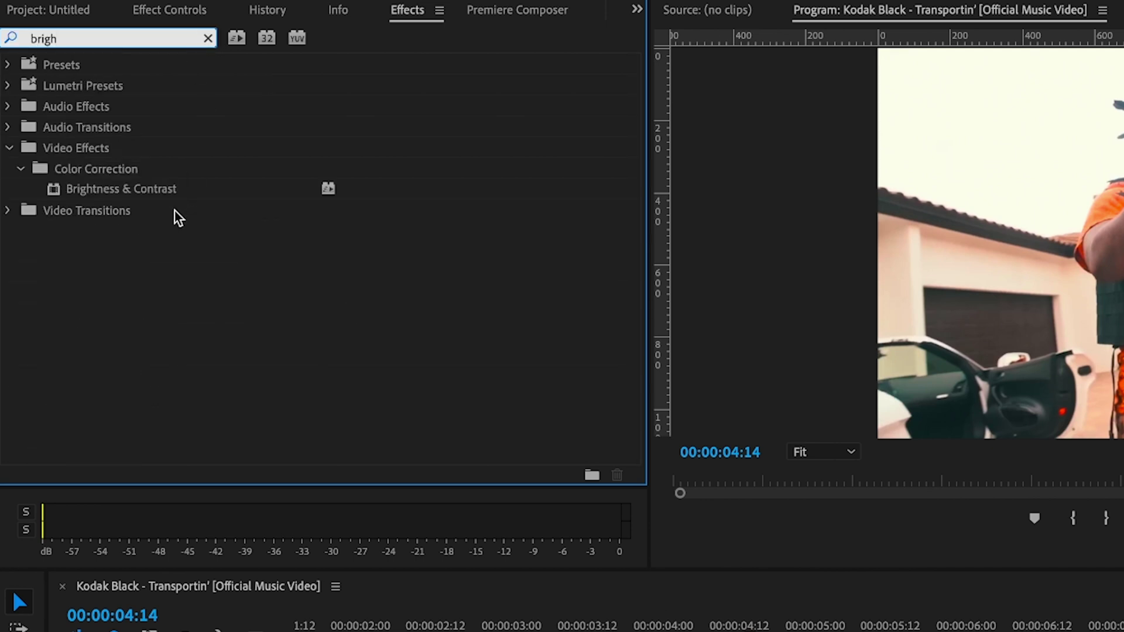
double_click(117, 188)
- Keyframe Brightness at 56 and Contrast at 43 on the 00:00:04:14 cut, adding reset keyframes just before and after it
click(169, 10)
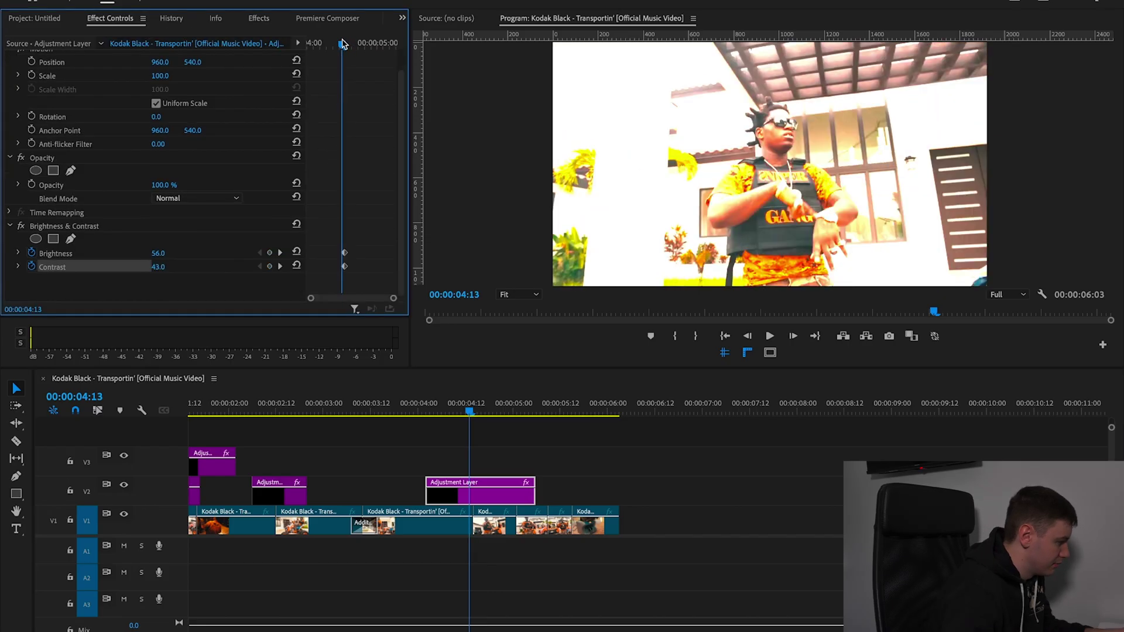
drag(345, 44, 341, 46)
click(297, 252)
click(297, 265)
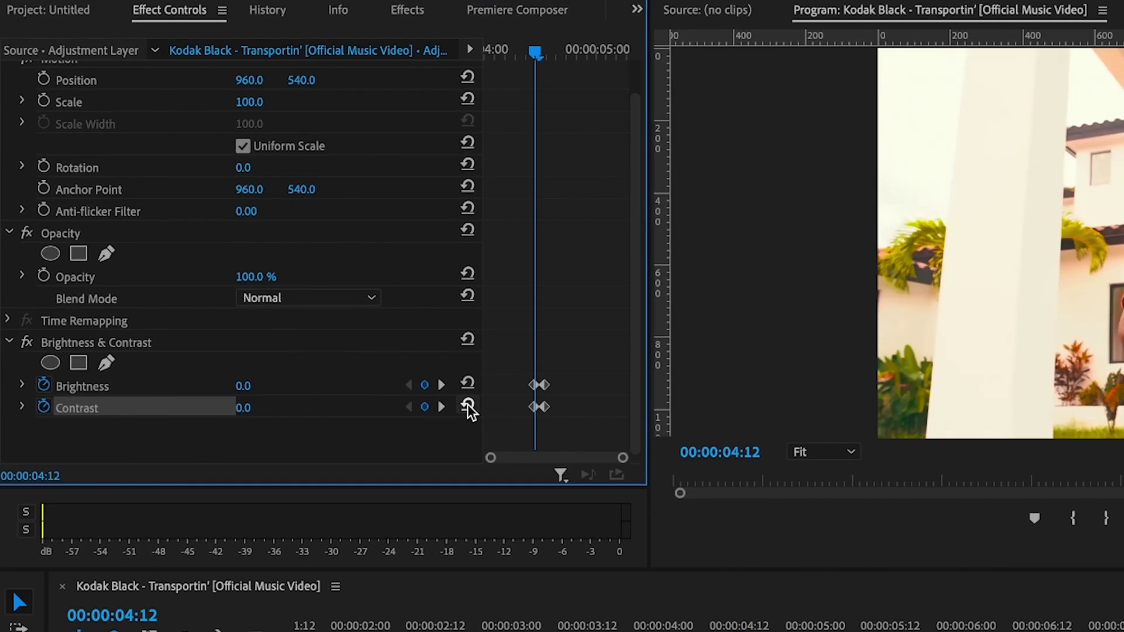
click(550, 51)
click(468, 384)
click(472, 406)
- Copy the Brightness and Contrast flash keyframes and paste them repeatedly along the adjustment layer to create a strobe
drag(580, 374, 508, 422)
key(super+c)
key(super+v)
drag(587, 369, 530, 421)
drag(346, 265, 368, 270)
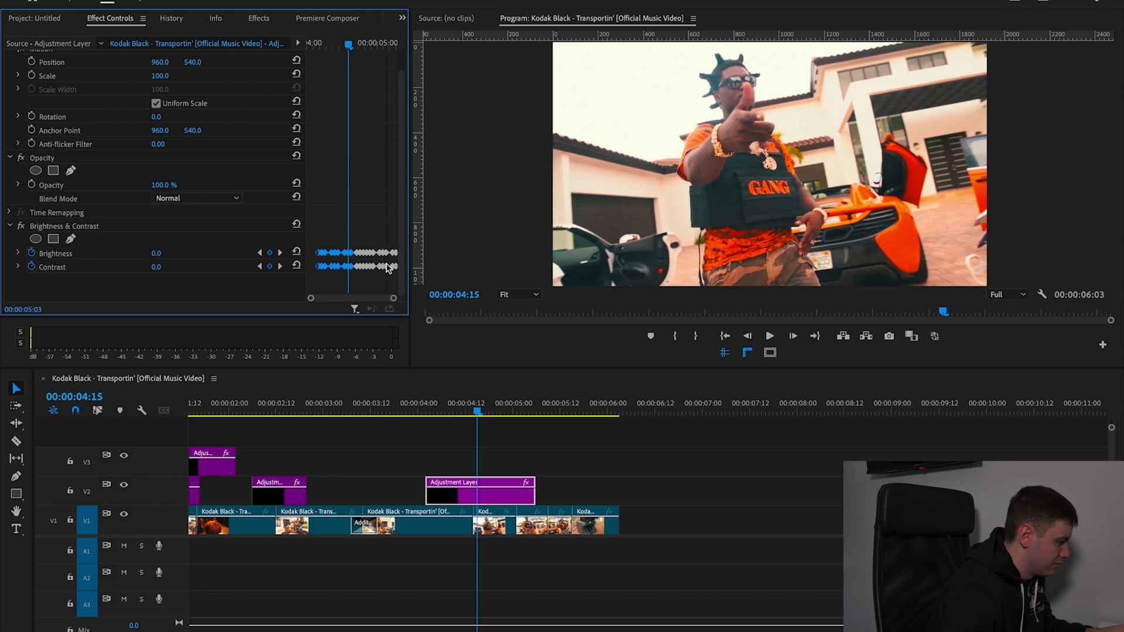
- Preview the strobe flashes from before 00:00:04:02 and lengthen the end of their adjustment layer
click(318, 46)
drag(426, 403, 408, 402)
key(space)
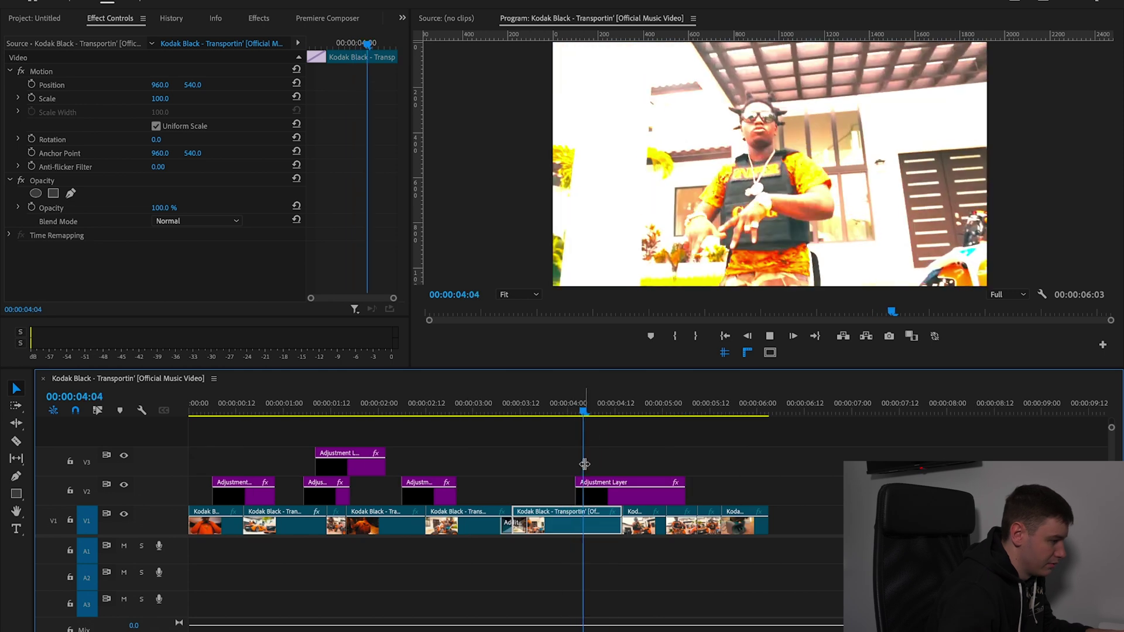
scroll(605, 493, down, 1)
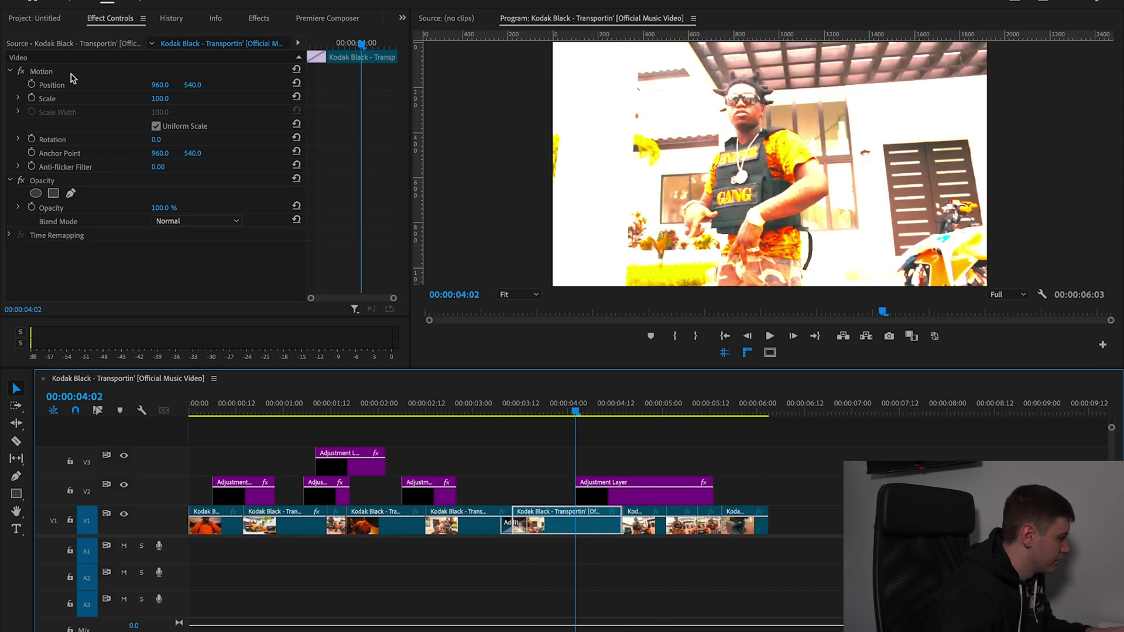
- Add an adjustment layer on V3 starting at about 00:00:03:05 and cut it off at about 00:00:04:18
click(45, 19)
drag(89, 90, 499, 465)
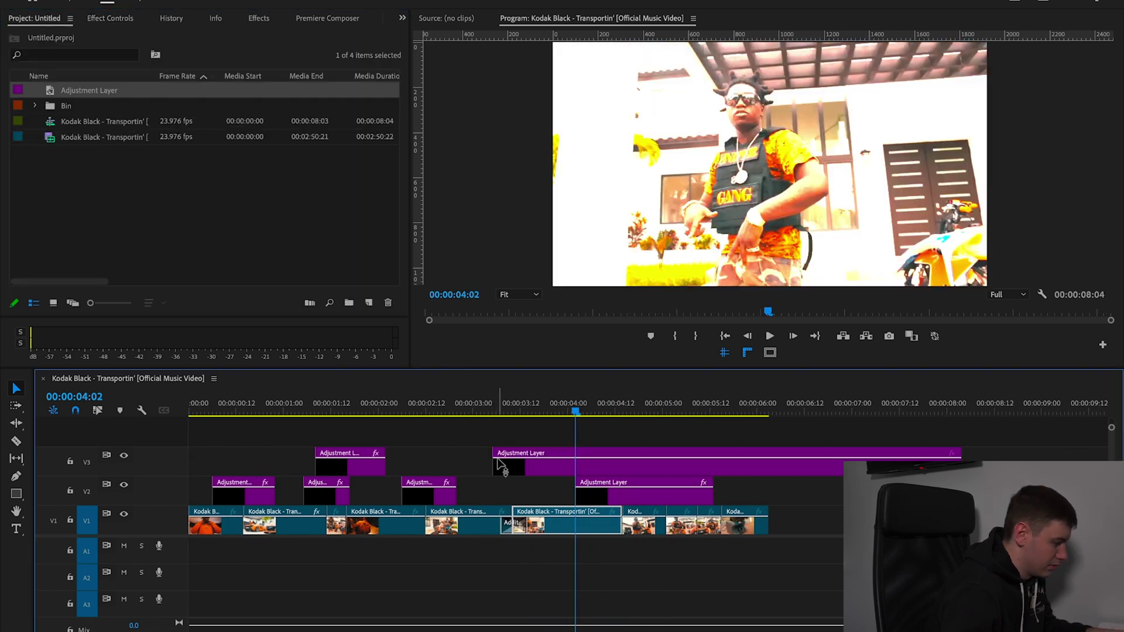
click(644, 467)
key(v)
click(658, 462)
key(Delete)
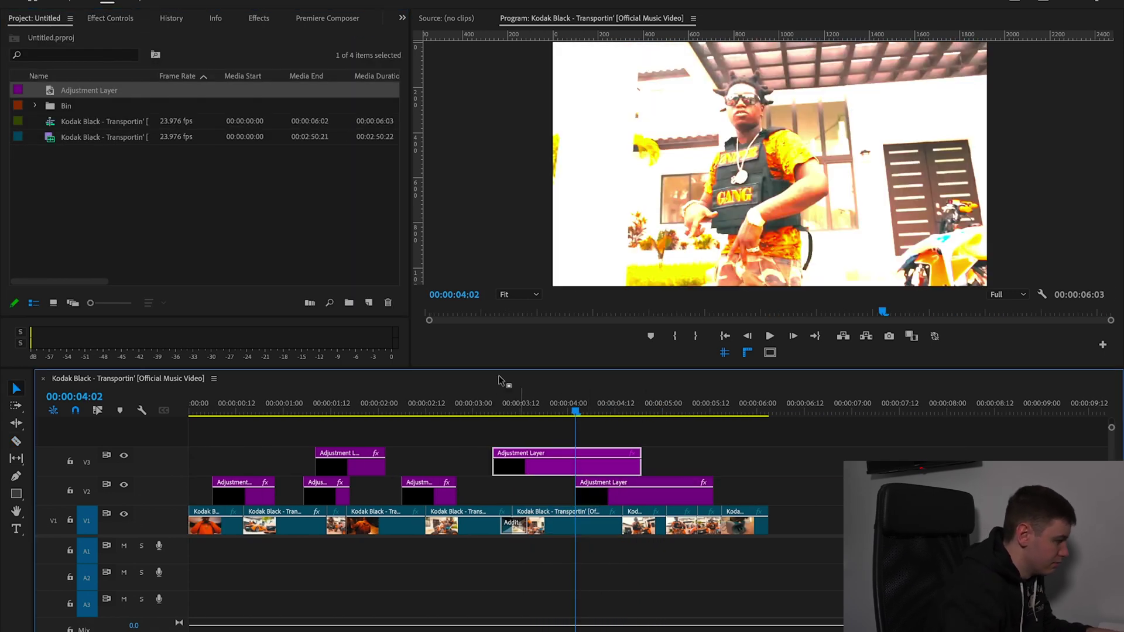
- Apply the Distort Transform effect to the new V3 adjustment layer
click(259, 18)
click(108, 36)
text(transf)
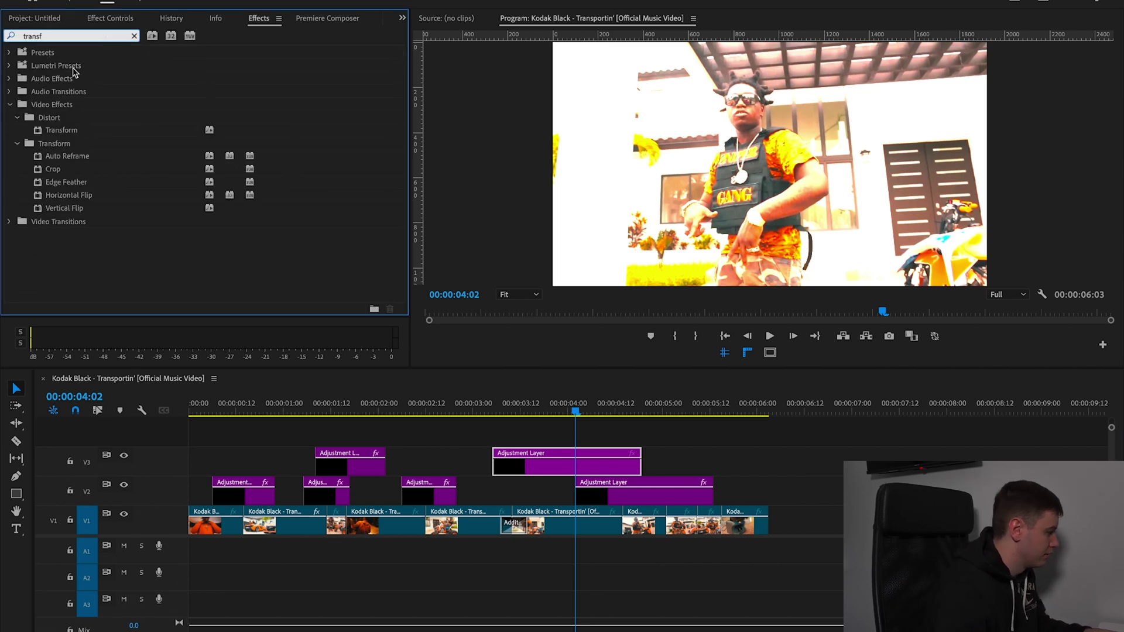
click(61, 130)
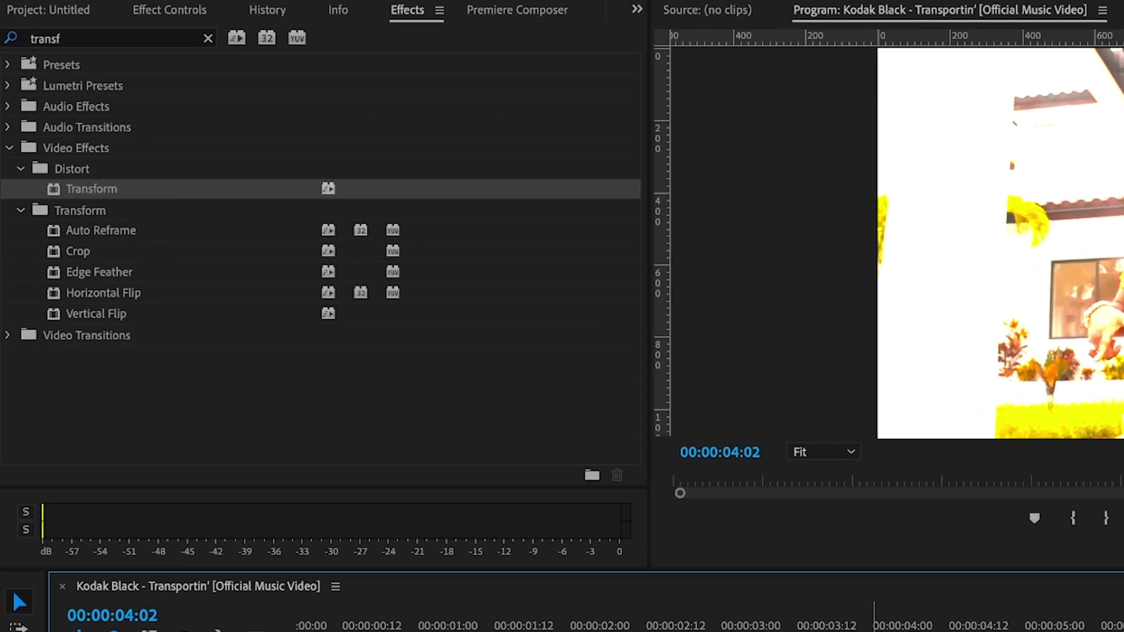
- Keyframe the Transform Scale at 136 at 00:00:04:02, with reset keyframes moved out to the layer's start and end
scroll(486, 311, down, 3)
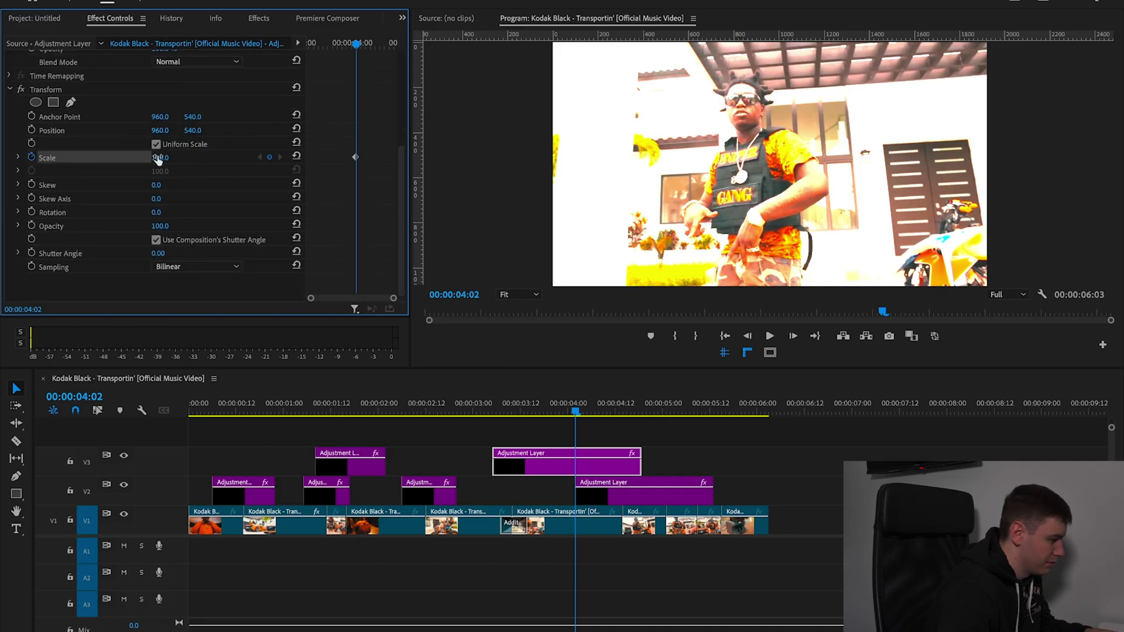
drag(157, 158, 171, 157)
click(316, 43)
click(297, 157)
drag(316, 157, 308, 157)
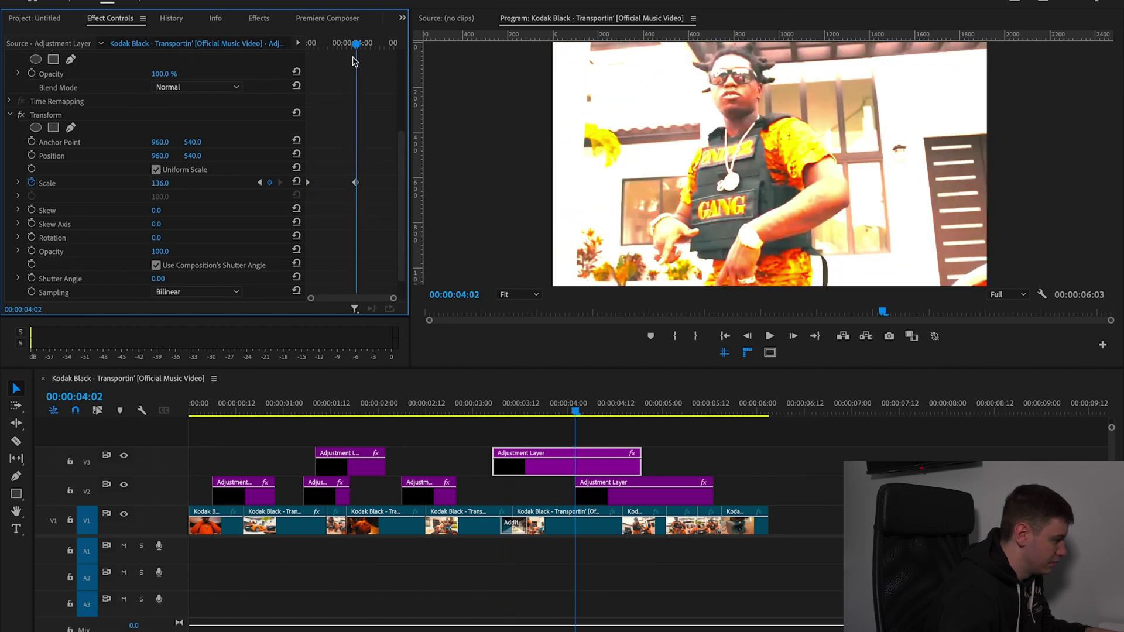
drag(355, 60, 375, 59)
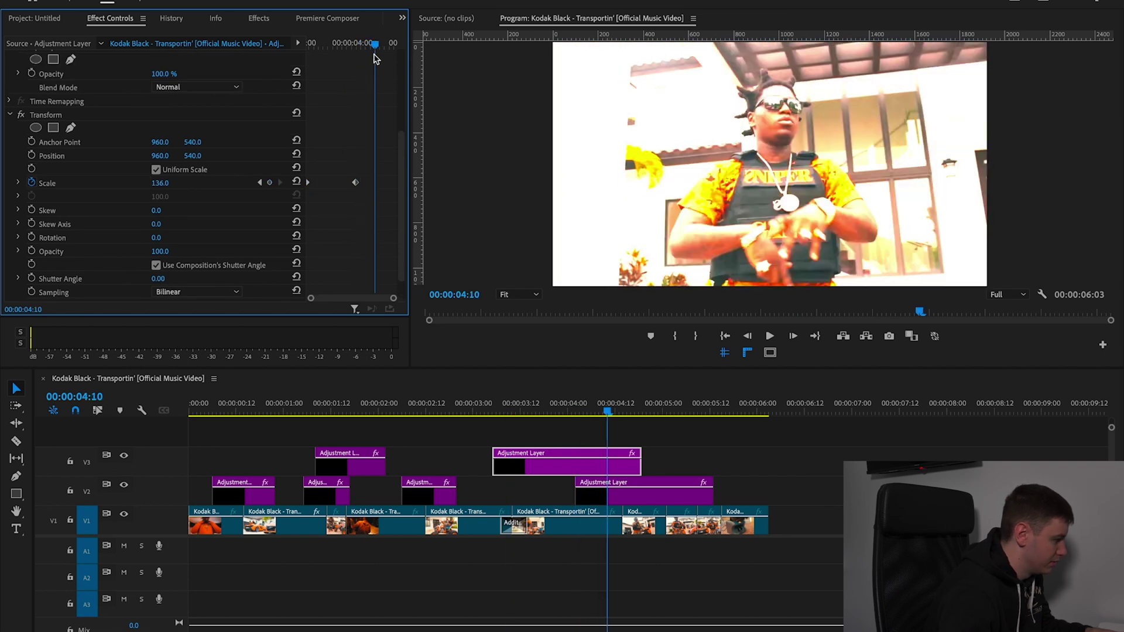
click(296, 183)
drag(375, 183, 397, 184)
- Add another adjustment layer on V4 starting at 00:00:03:05 and cut it off at 00:00:04:21
click(36, 18)
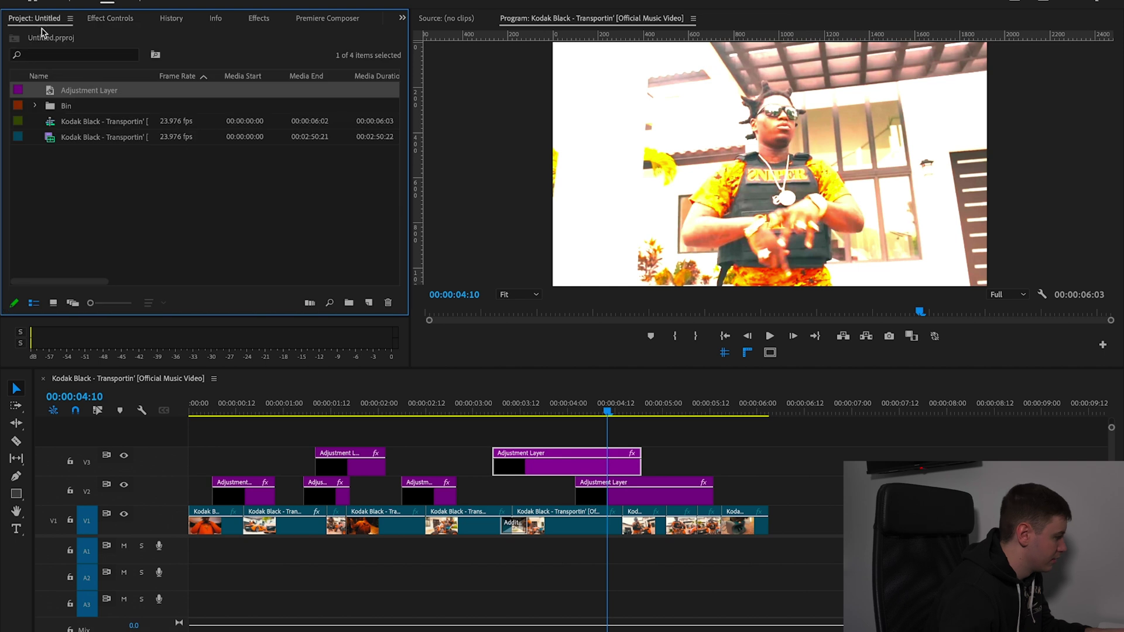
drag(50, 91, 498, 429)
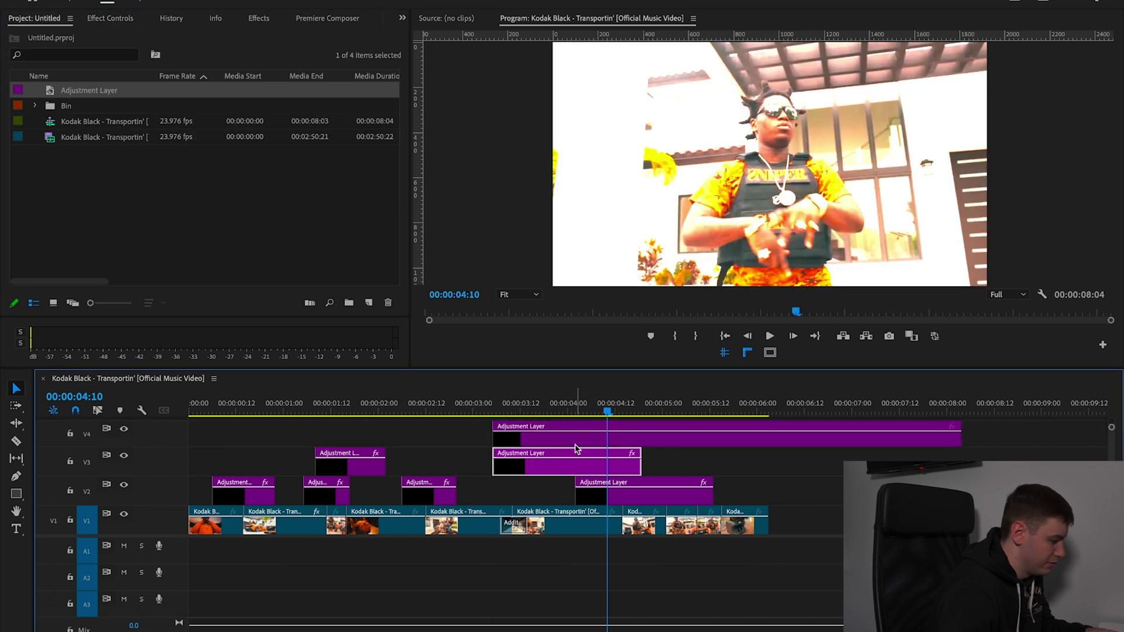
drag(600, 417, 575, 414)
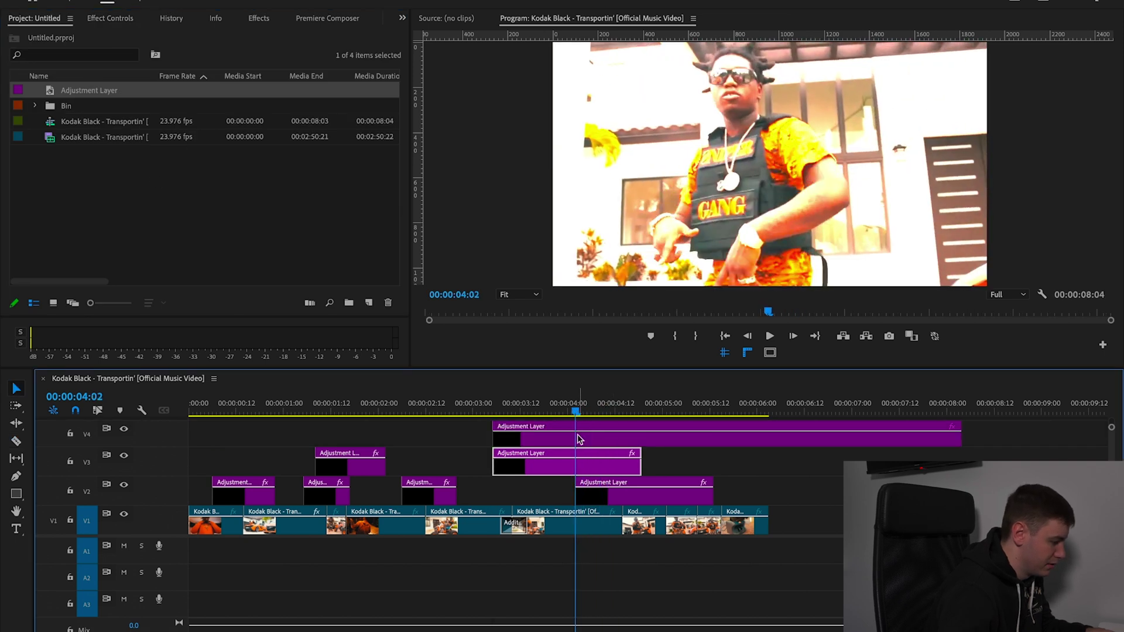
click(687, 444)
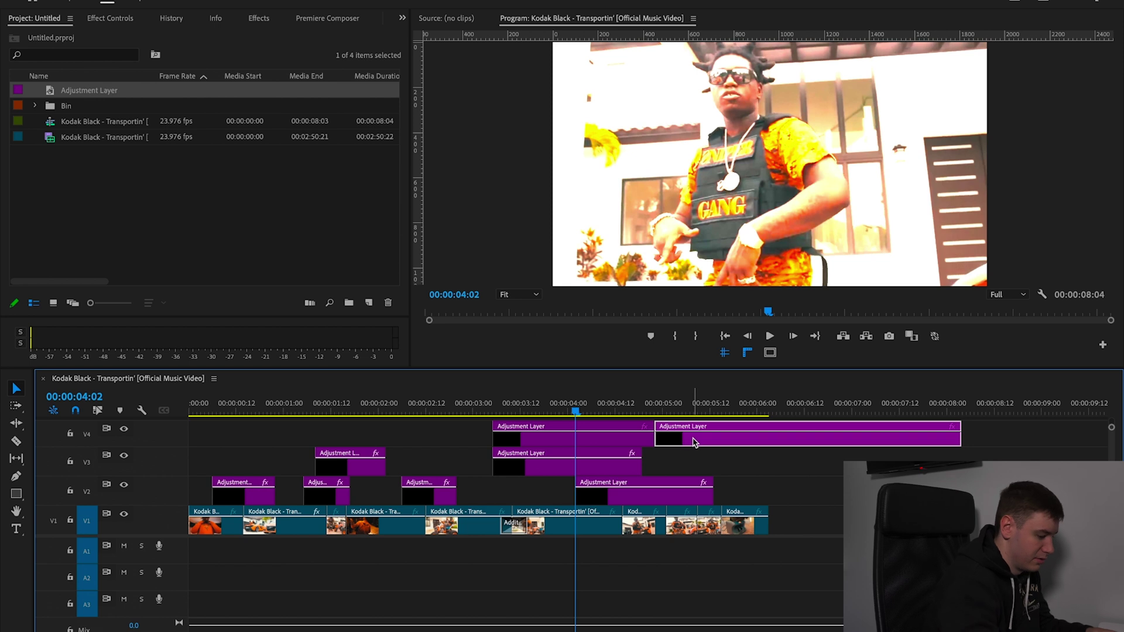
key(Delete)
- Apply the Brightness & Contrast effect to the V4 adjustment layer
click(264, 21)
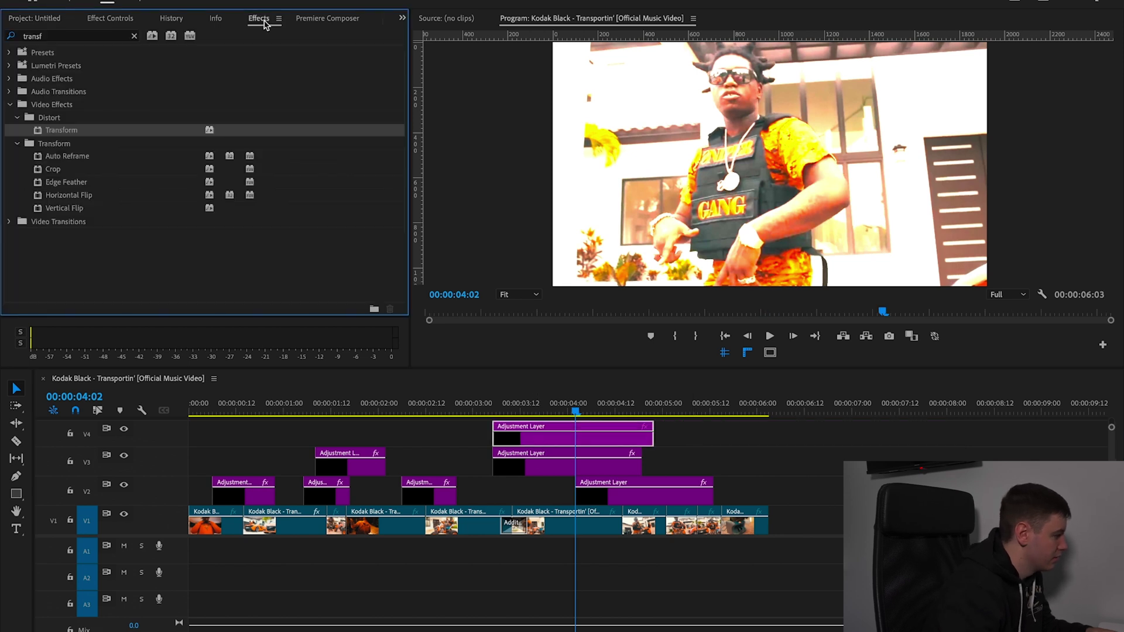
double_click(121, 38)
text(bri)
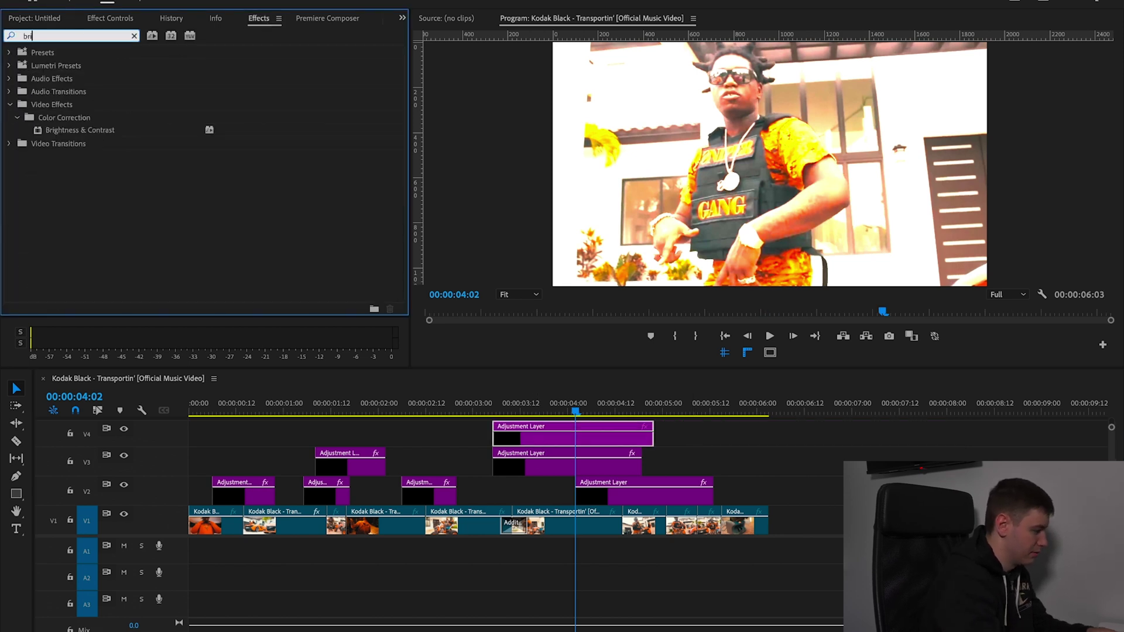
text(ght)
double_click(79, 130)
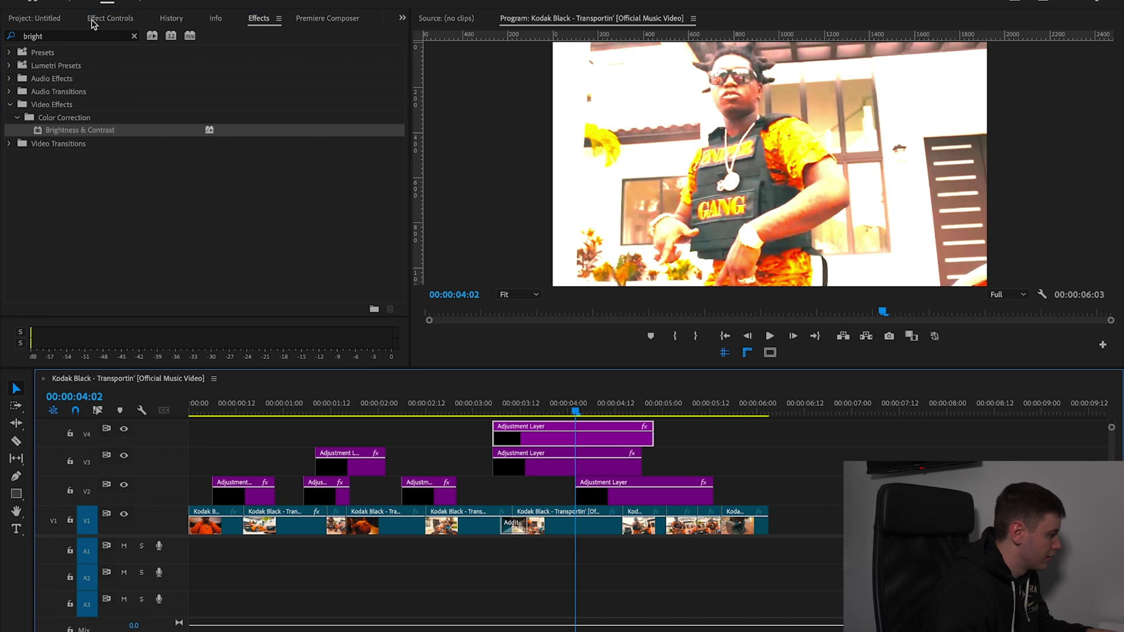
- Keyframe Brightness at 100 and Contrast at -11 at 00:00:04:02, with reset keyframes before it and at 00:00:04:05
click(108, 18)
scroll(52, 210, down, 1)
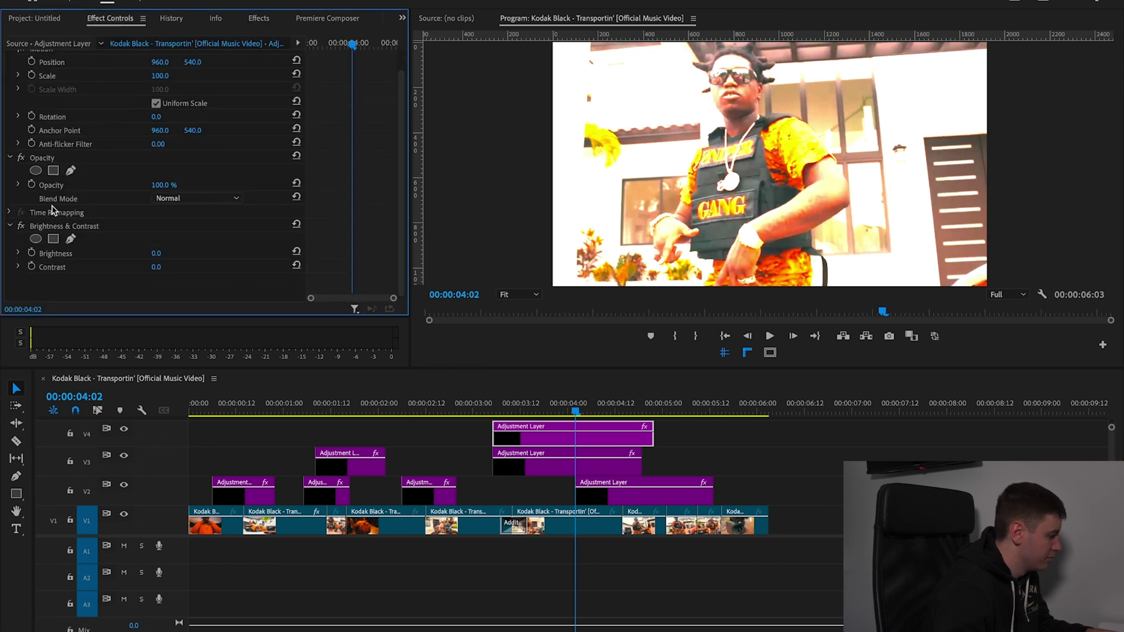
mouse_move(156, 253)
mouse_down()
mouse_move(215, 253)
mouse_move(150, 267)
mouse_up()
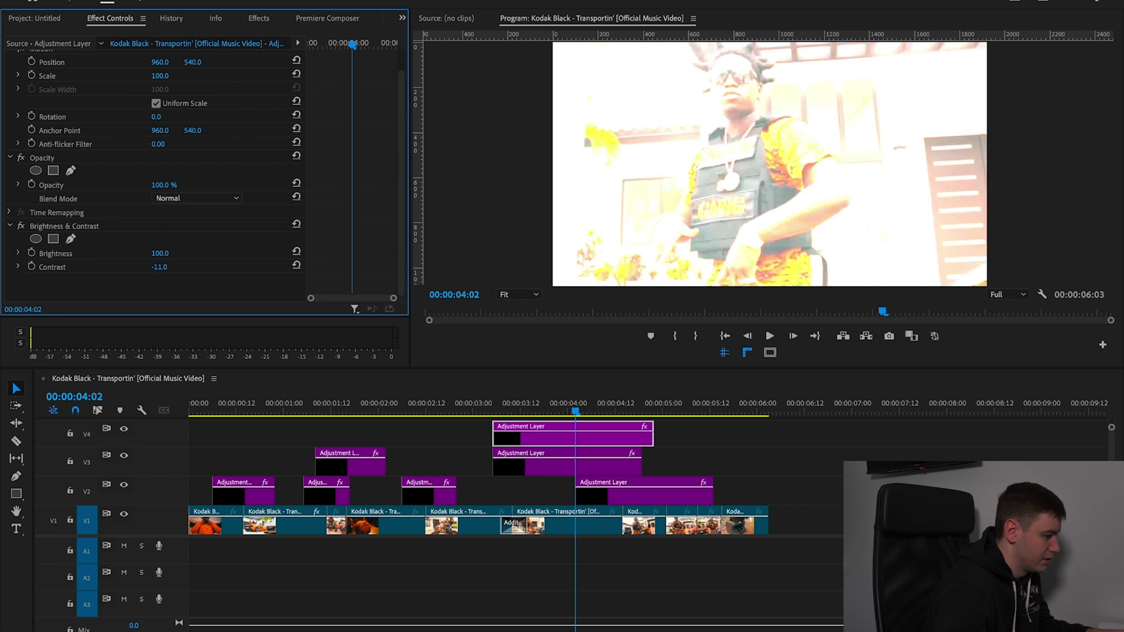
click(32, 267)
click(32, 253)
mouse_move(349, 47)
mouse_down()
mouse_move(339, 44)
mouse_move(360, 45)
mouse_up()
click(296, 253)
click(296, 267)
click(297, 252)
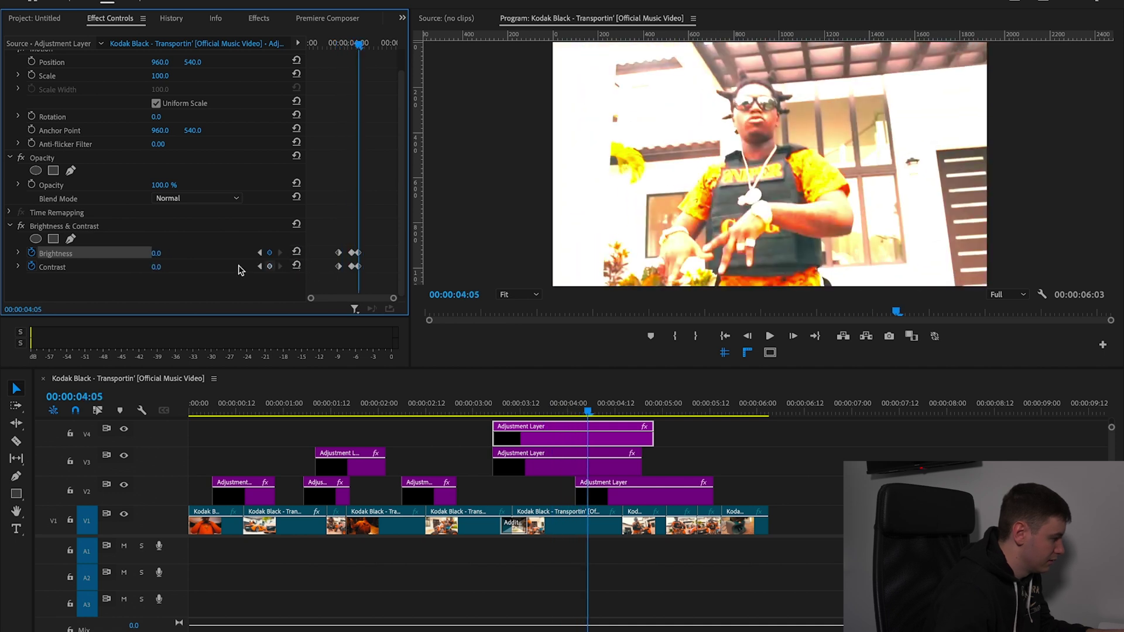
- Duplicate the keyframed Brightness & Contrast effect on the V4 adjustment layer to intensify the flash
click(81, 230)
key(ctrl+c)
key(ctrl+v)
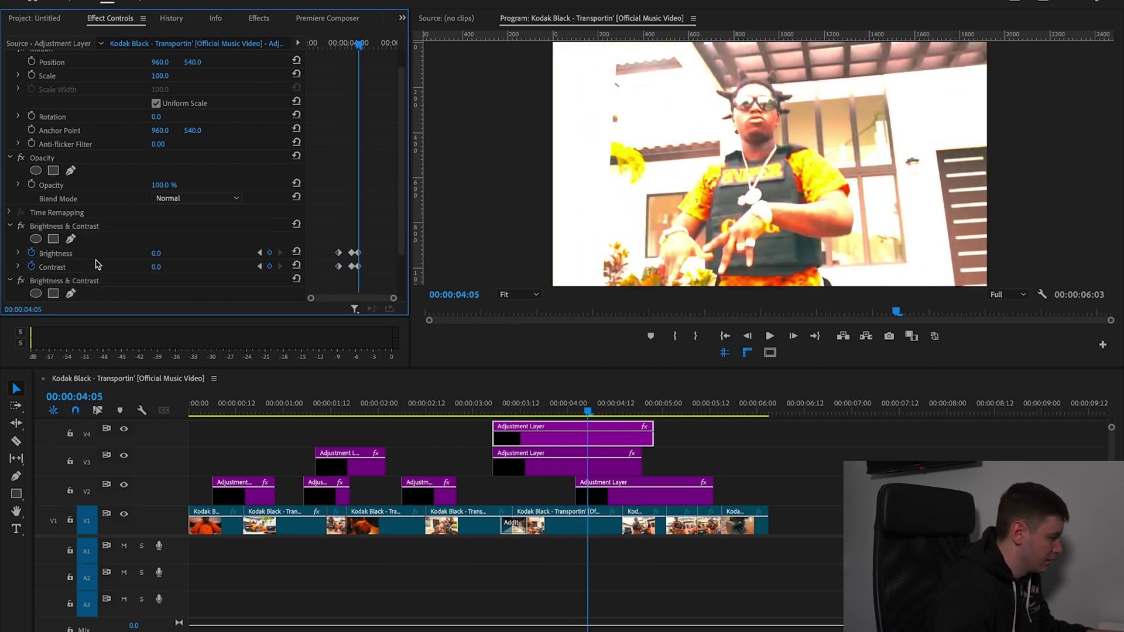
scroll(370, 256, down, 2)
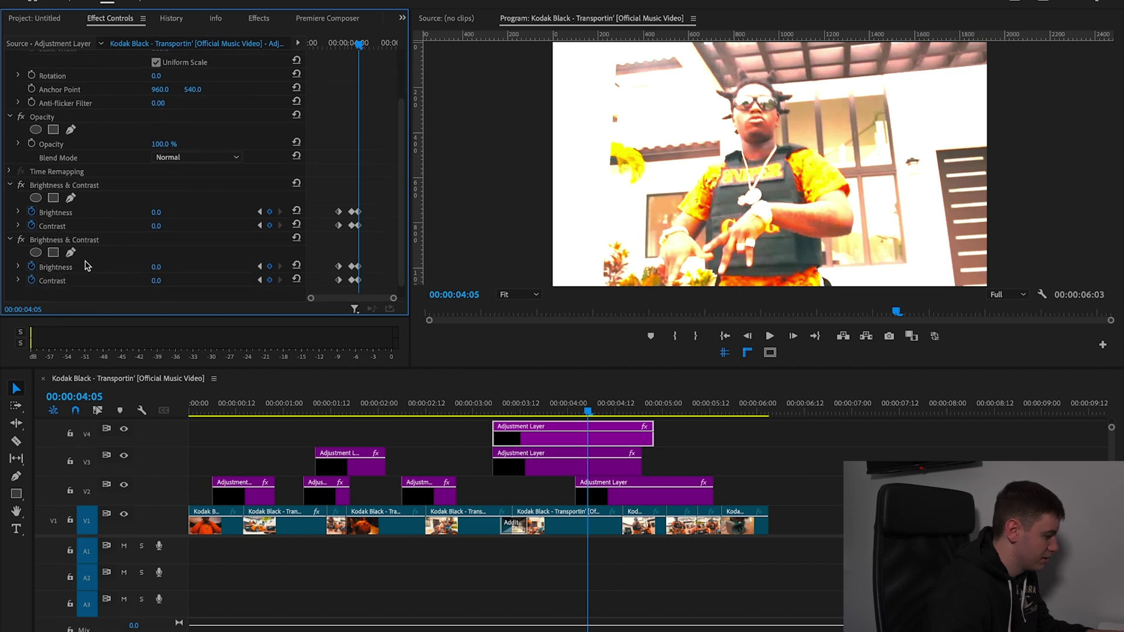
- Play back the sequence to review the flash transitions, then return to 00:00:01:21
click(489, 410)
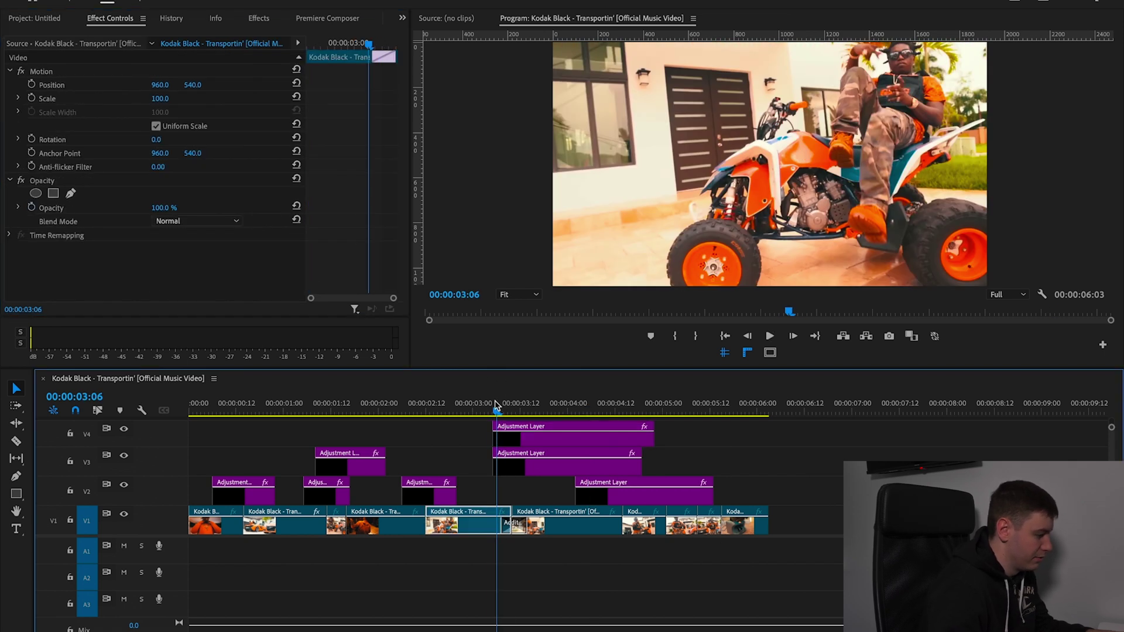
key(space)
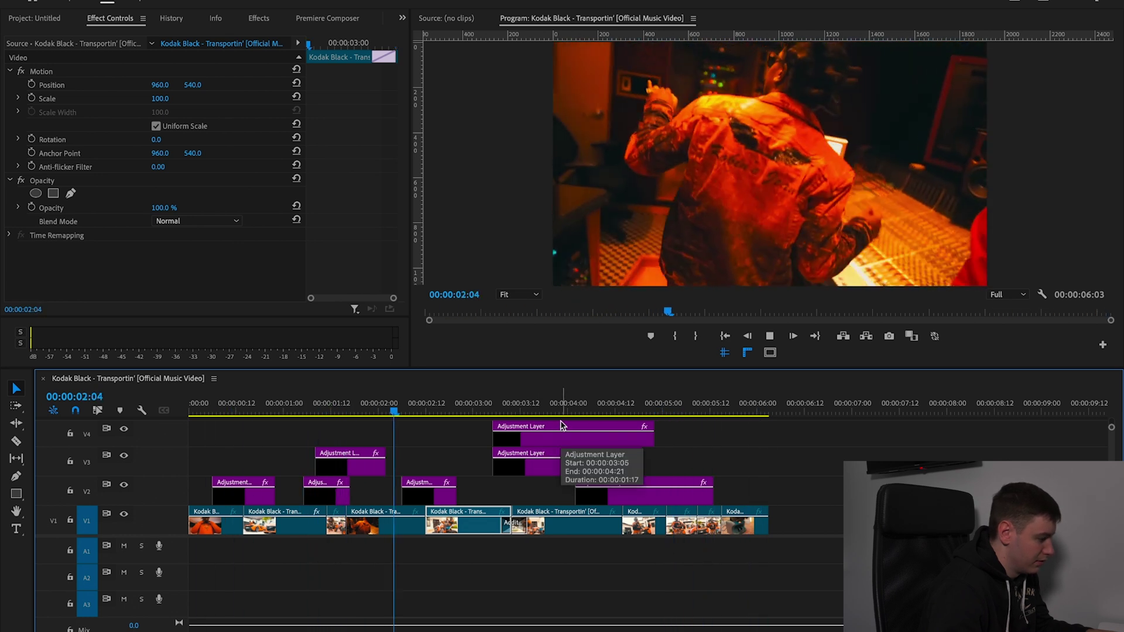
key(space)
click(367, 405)
scroll(406, 524, up, 1)
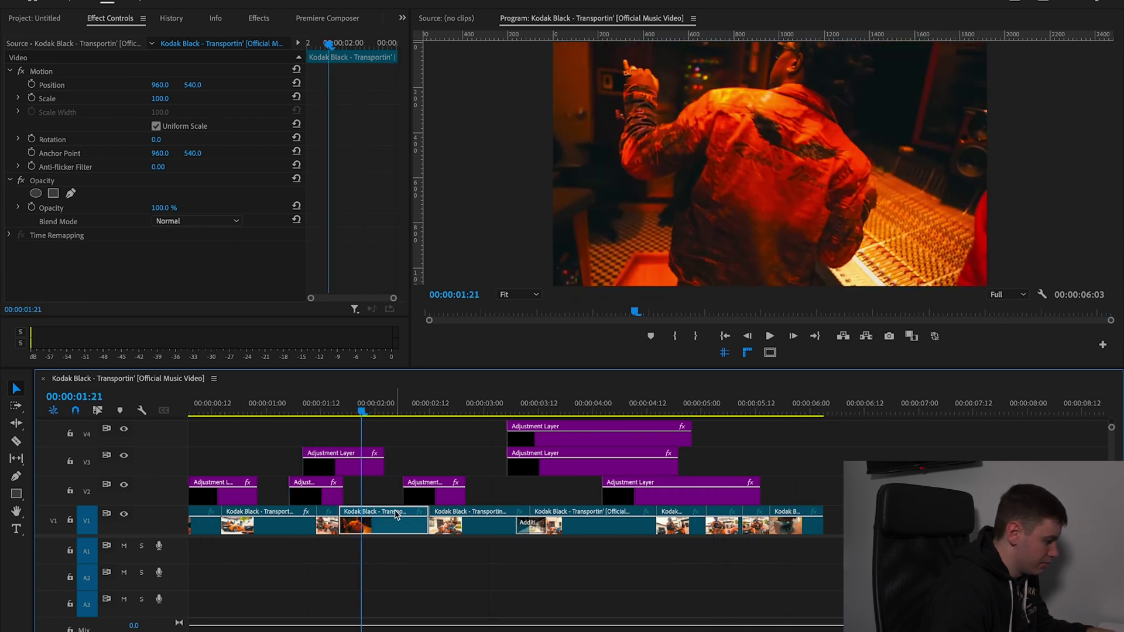
scroll(394, 513, left, 1)
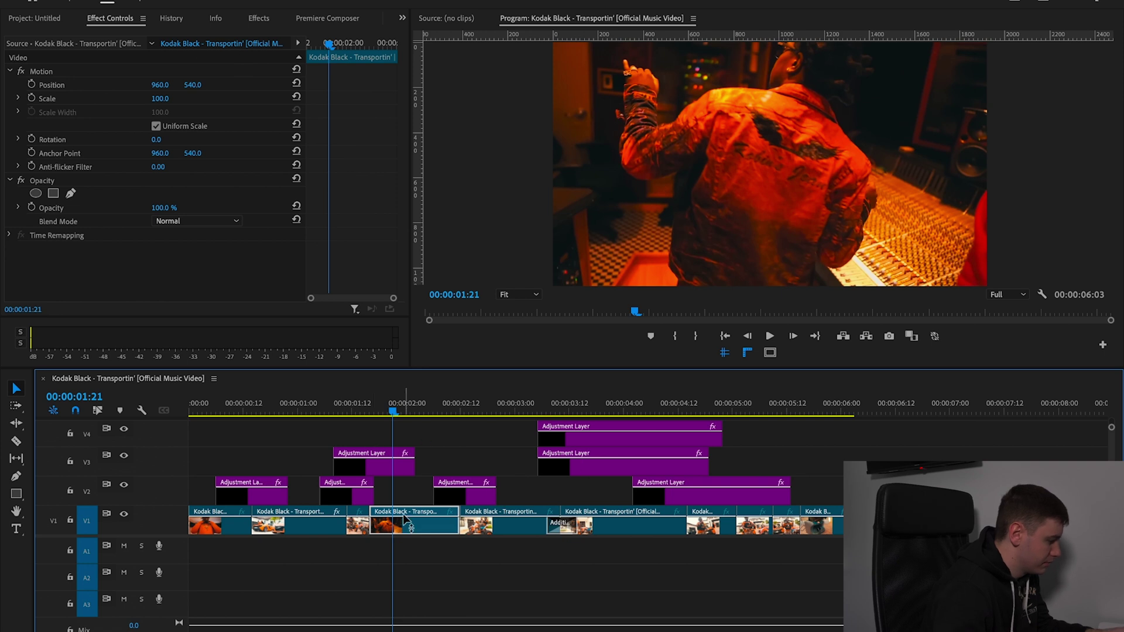
- Find the Transform effect and apply it to the V1 clip at 00:00:01:21
click(266, 20)
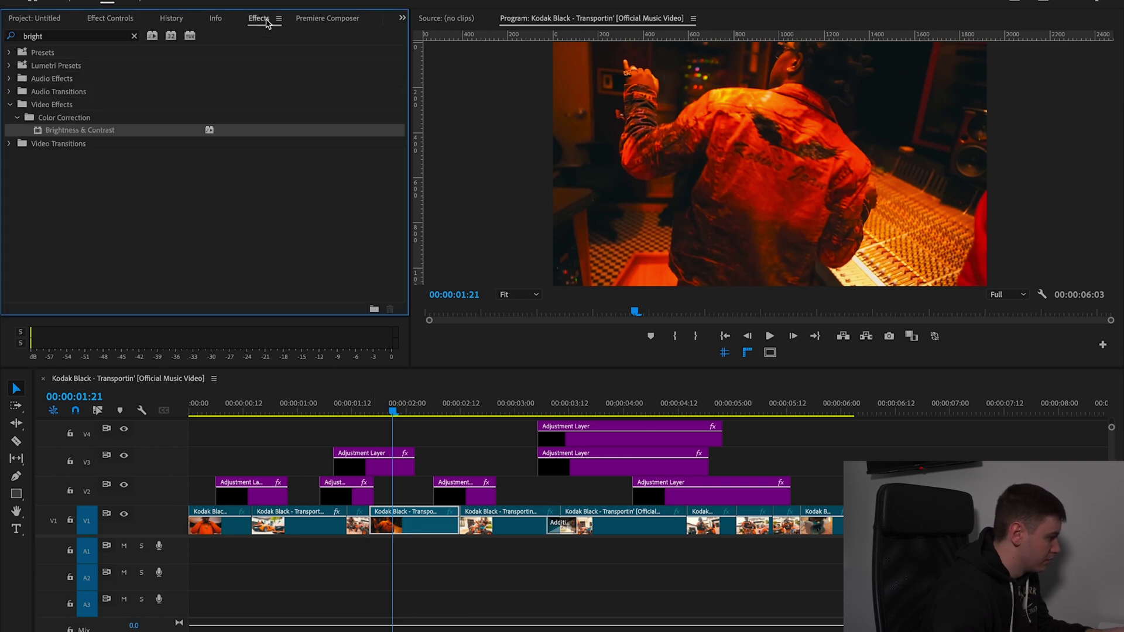
click(134, 37)
text(trans)
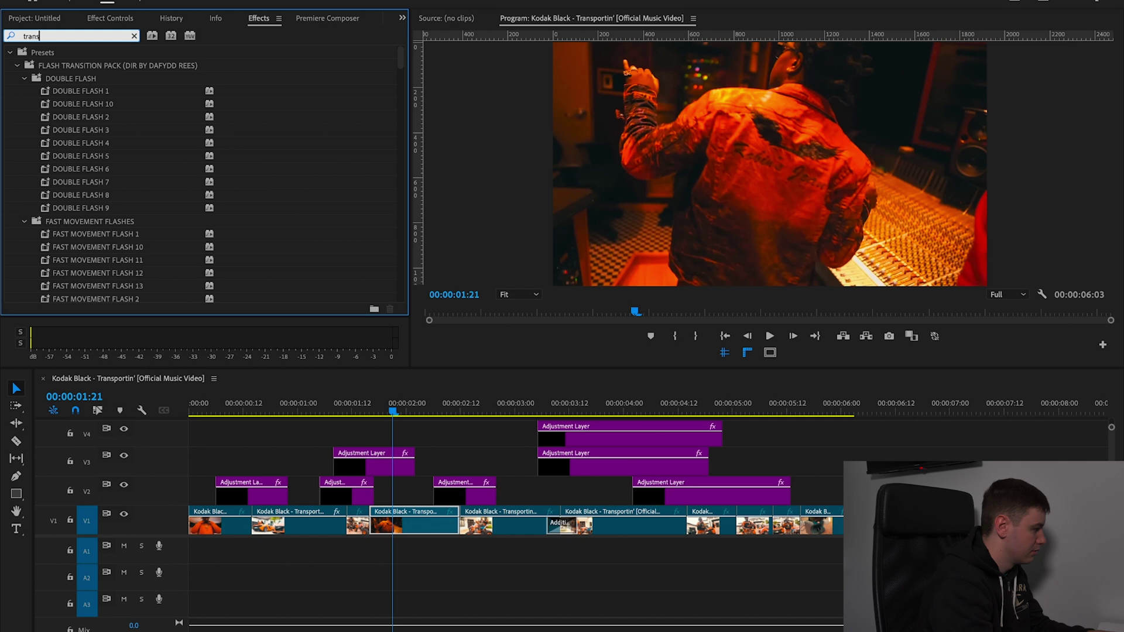
text(f)
drag(60, 130, 238, 328)
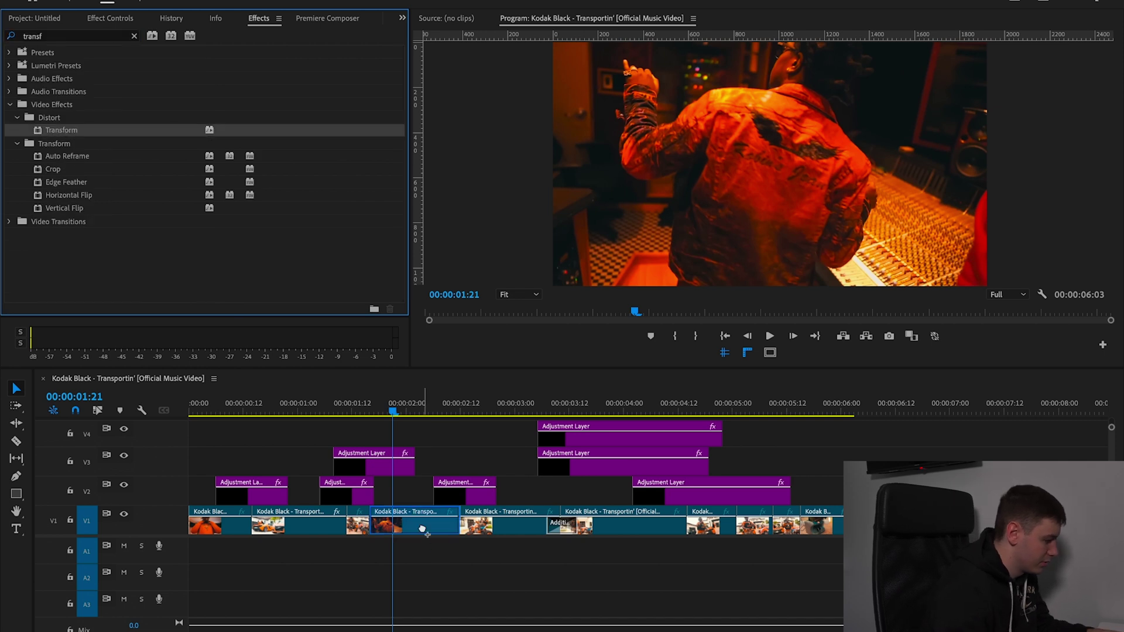
drag(425, 531, 425, 531)
- Keyframe the clip's Transform Scale from 100 at 00:00:01:16 to 123 at 00:00:02:10, then play back the zoom
click(110, 18)
scroll(375, 176, down, 5)
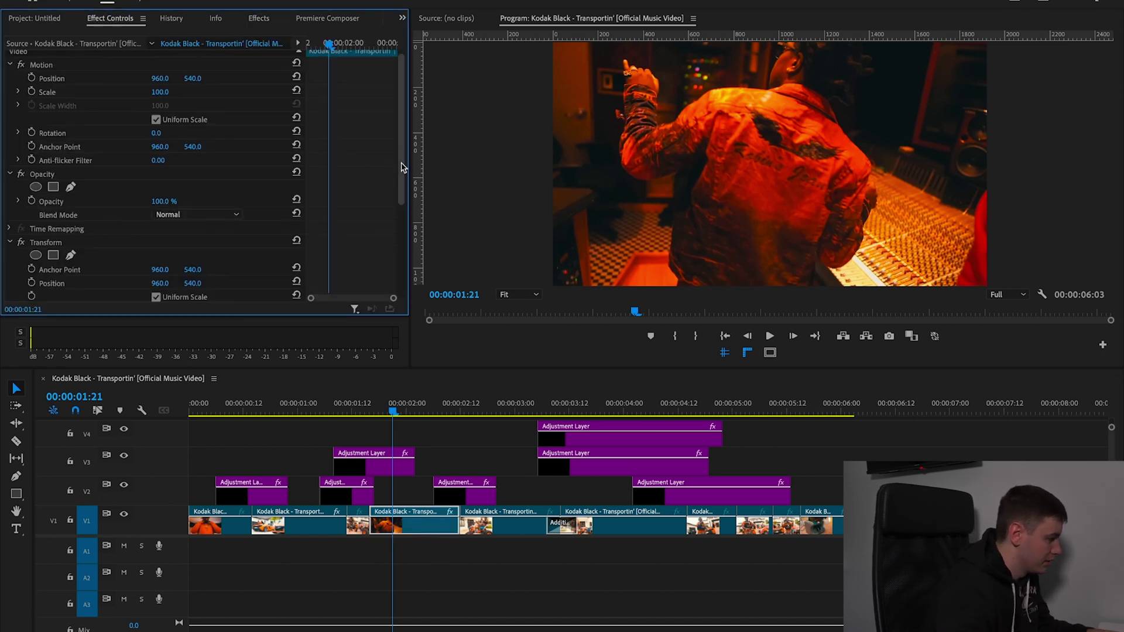
drag(329, 268, 308, 53)
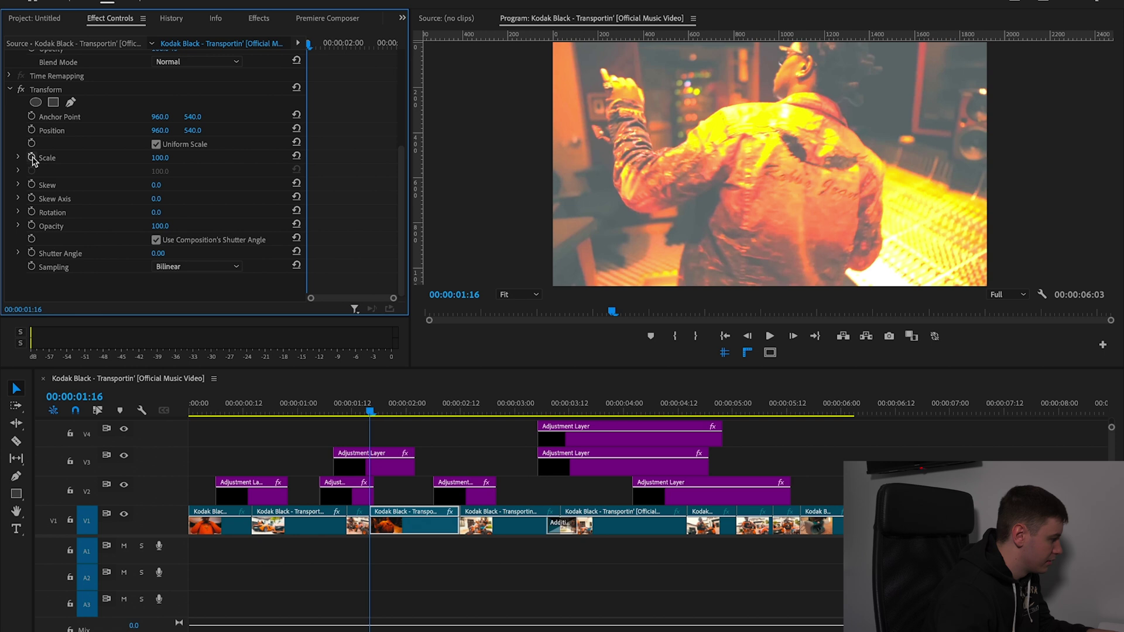
drag(319, 52, 387, 54)
drag(160, 157, 173, 158)
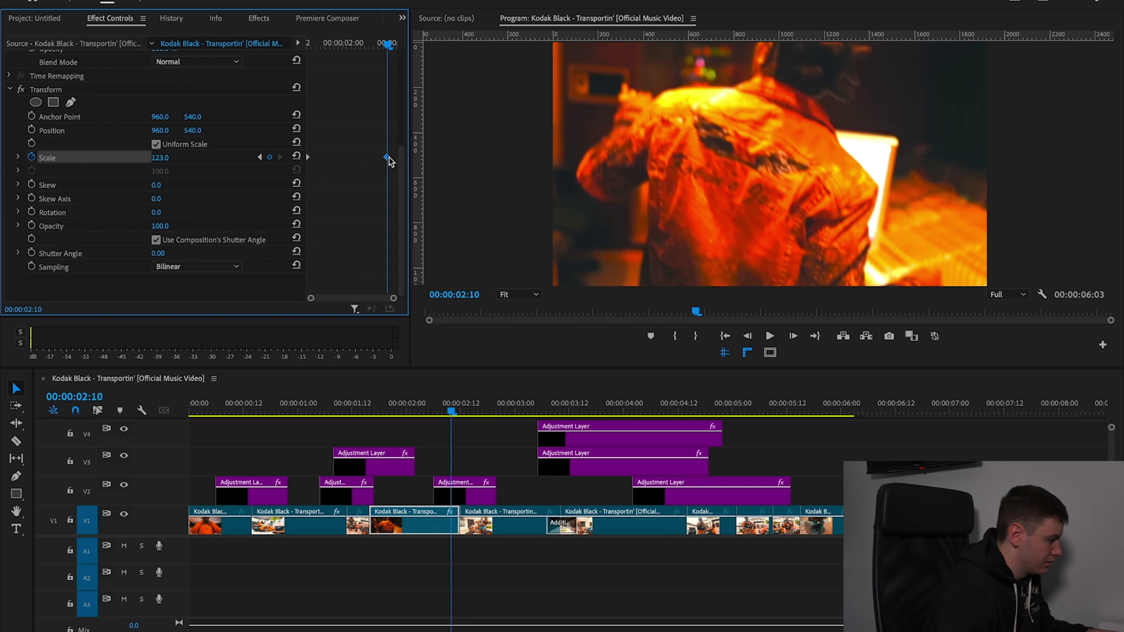
click(349, 412)
key(space)
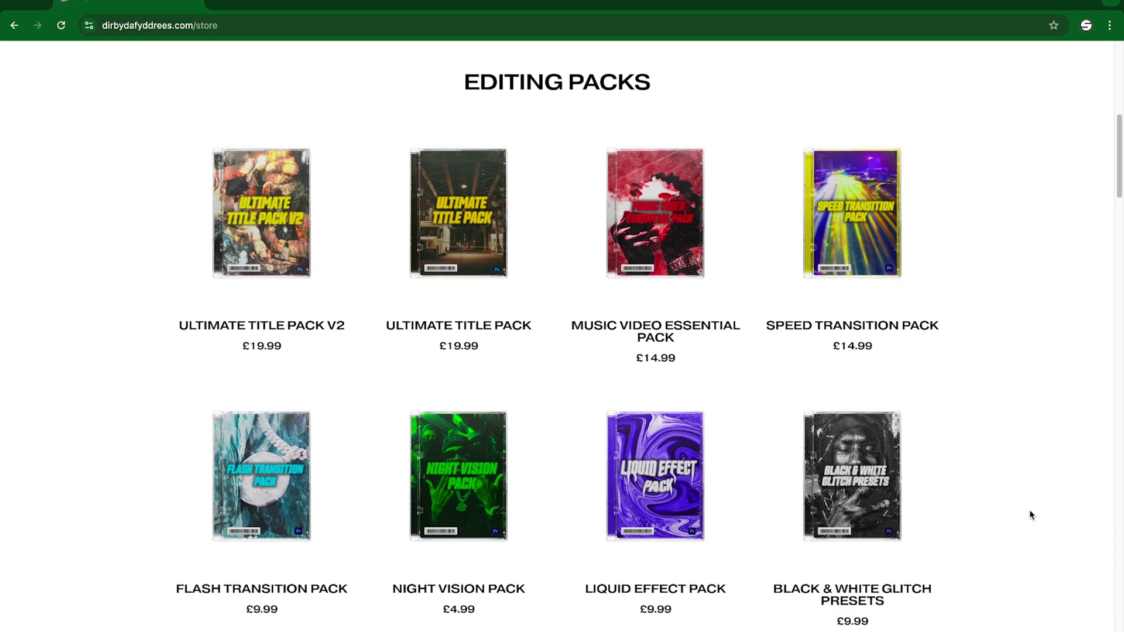
- Look over the Flash Transition Pack on the web store, then browse the flash presets in Premiere Pro's effects list
scroll(1030, 512, down, 2)
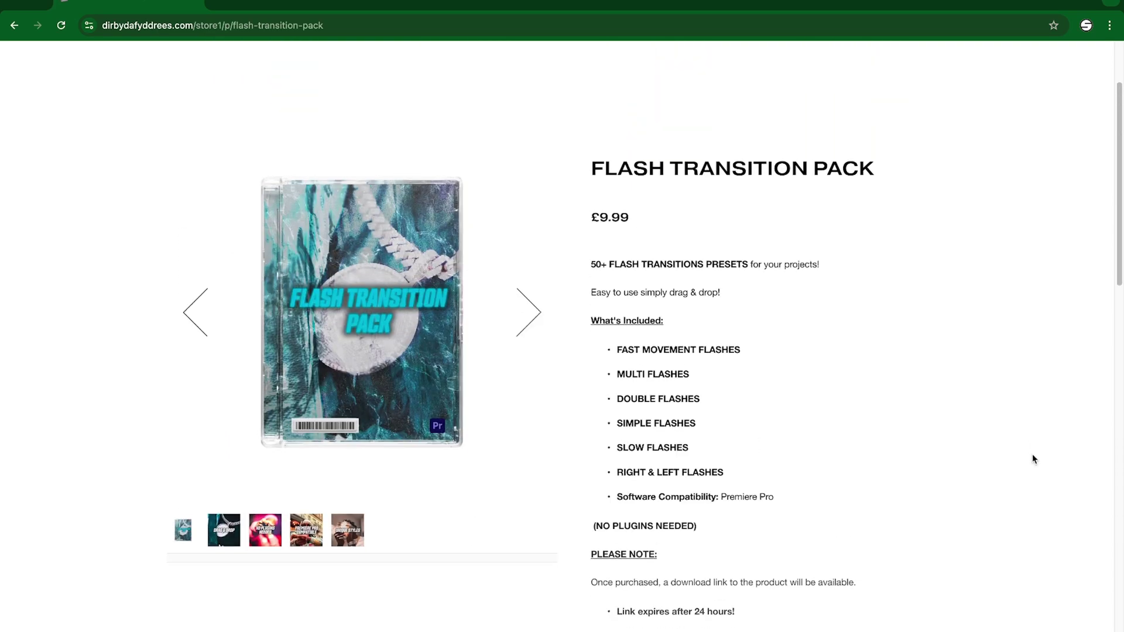
scroll(1032, 456, down, 1)
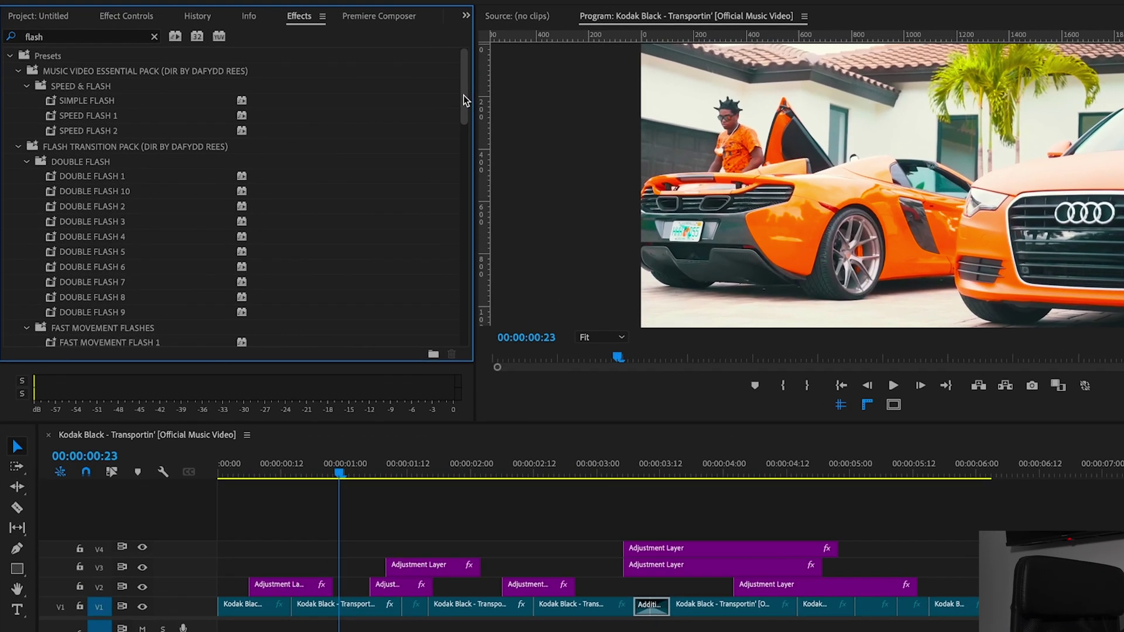
scroll(402, 97, down, 3)
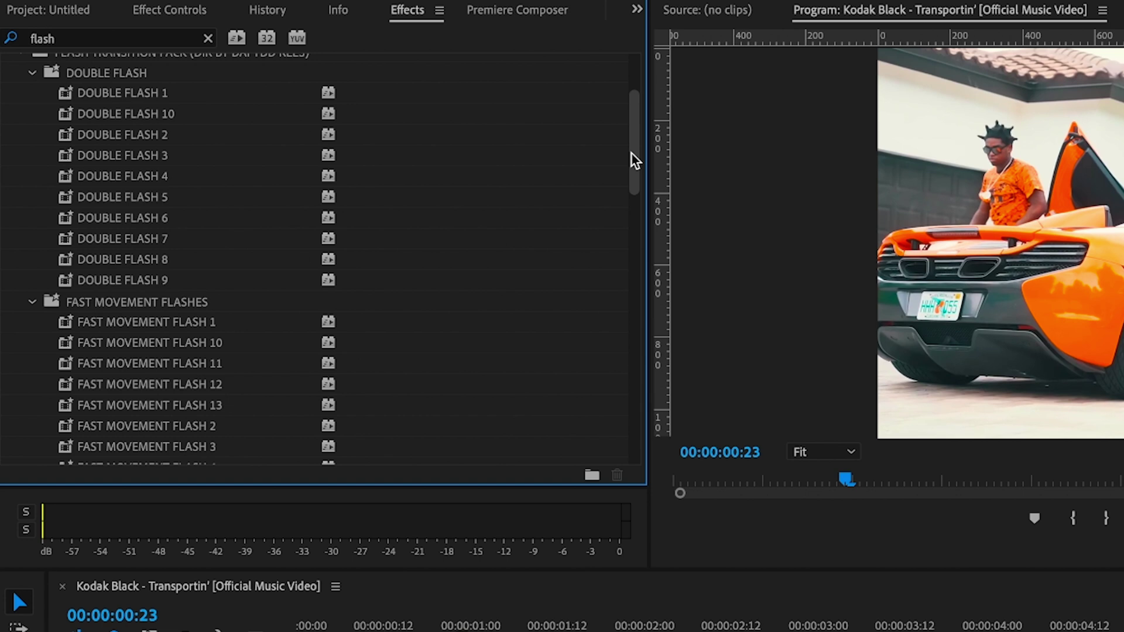
drag(631, 152, 627, 338)
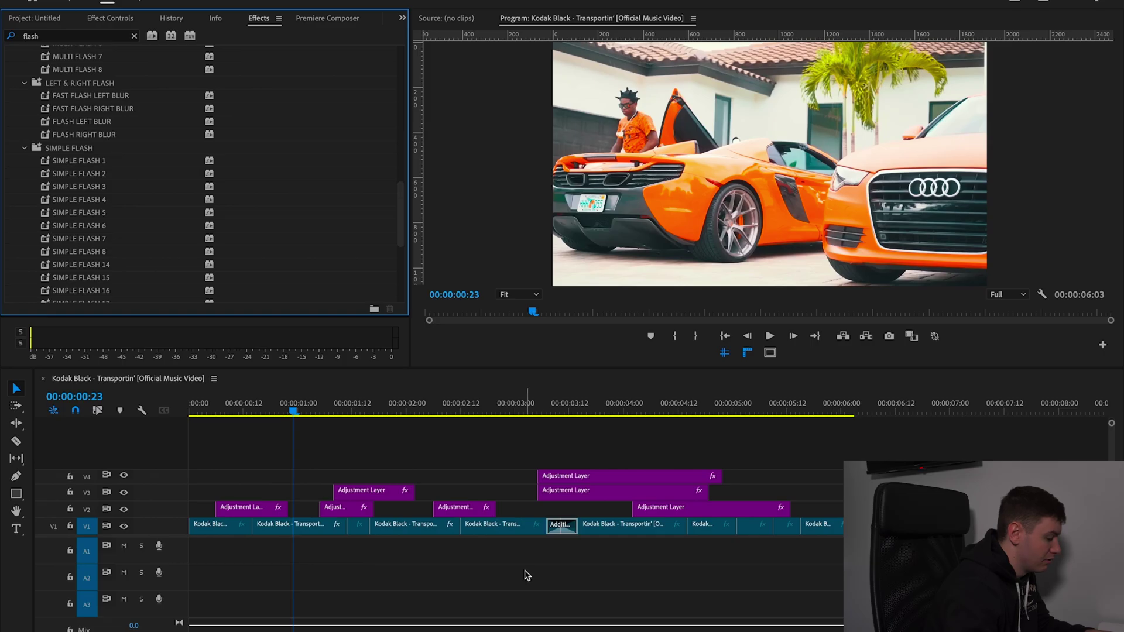
- Place an adjustment layer on a new V5 track near 00:00:01:00 and apply the MULTI FLASH 6 preset to it
key(minus)
click(31, 19)
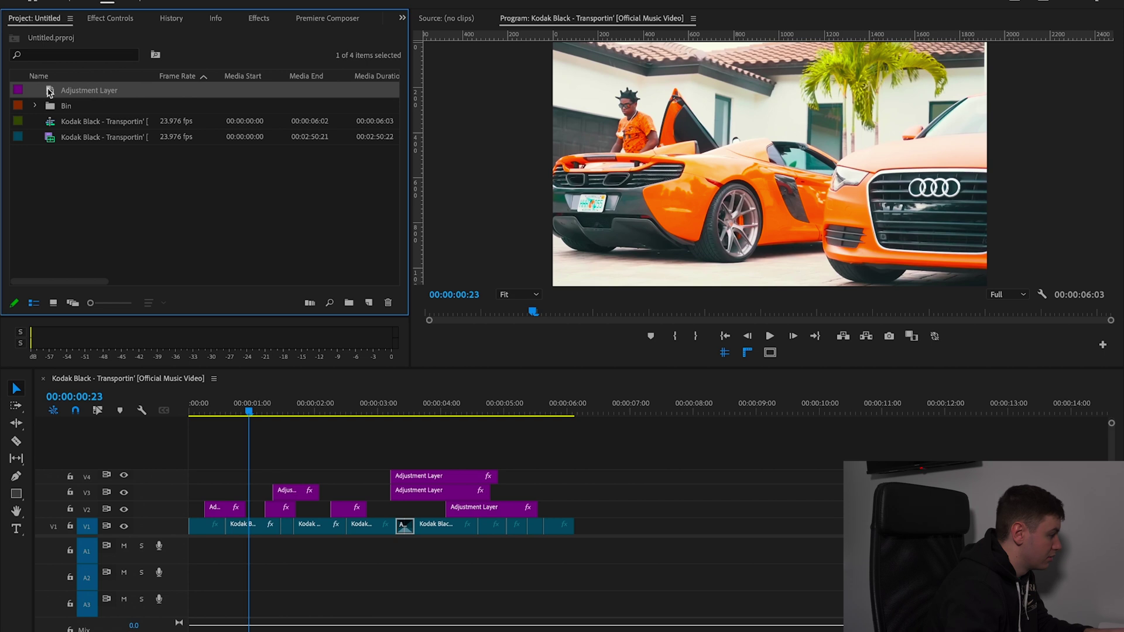
drag(50, 90, 231, 457)
key(equal)
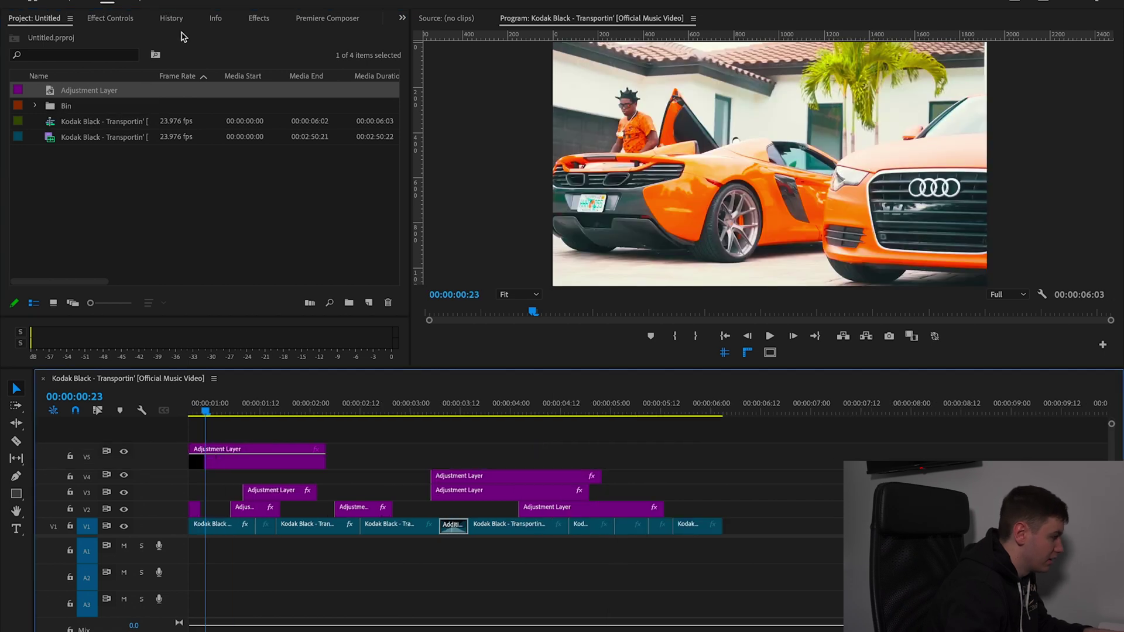
click(274, 23)
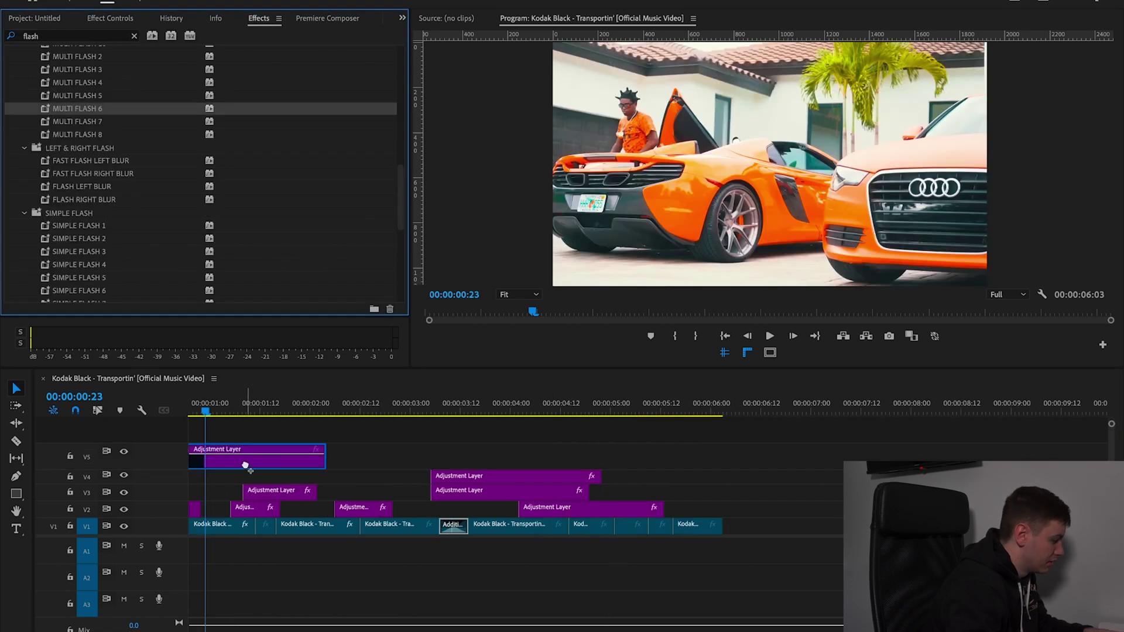
drag(245, 465, 245, 465)
- Shorten and reposition the V5 adjustment layer over the clip cut near 00:00:00:14
scroll(246, 466, left, 2)
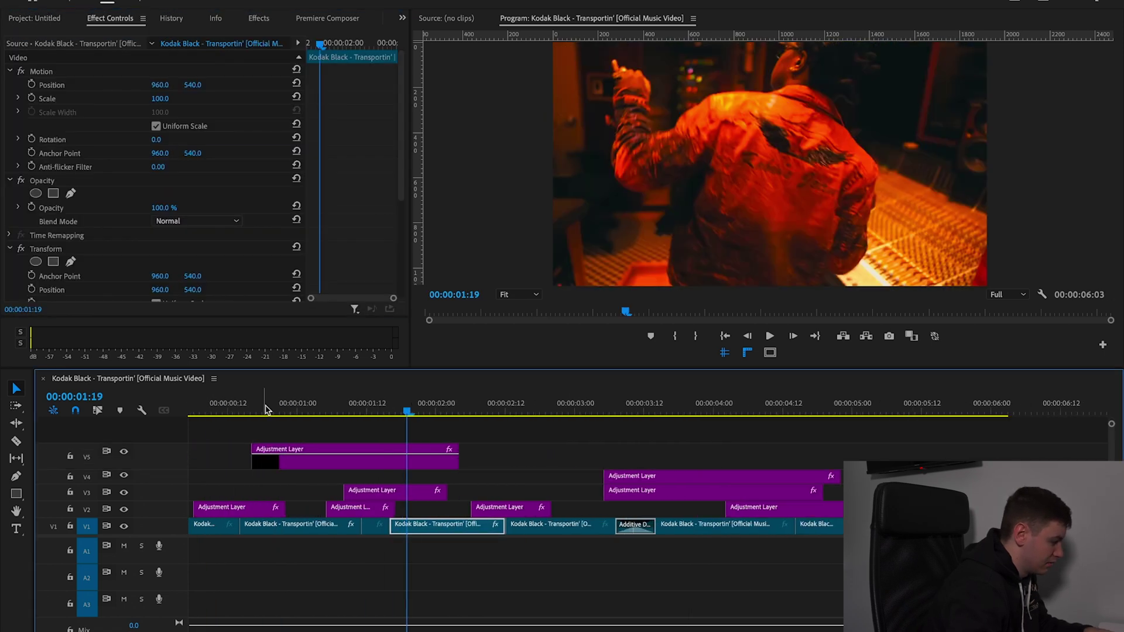
click(263, 407)
click(275, 465)
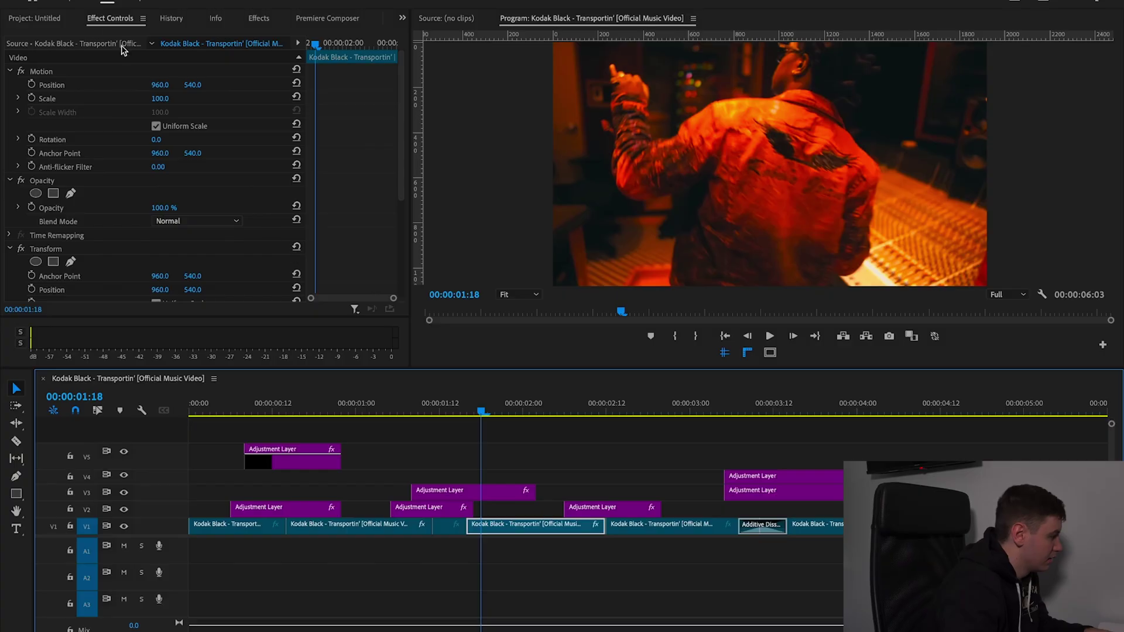
- Add another adjustment layer on V5 around 00:00:05:09 and apply a flash preset from the pack to it
click(54, 21)
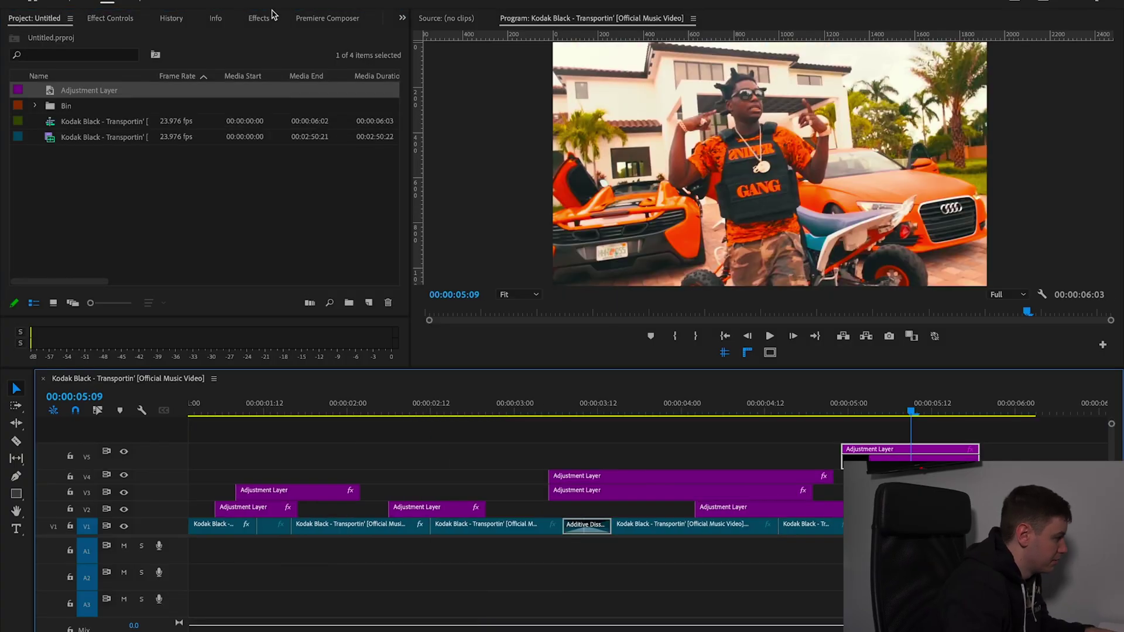
click(261, 16)
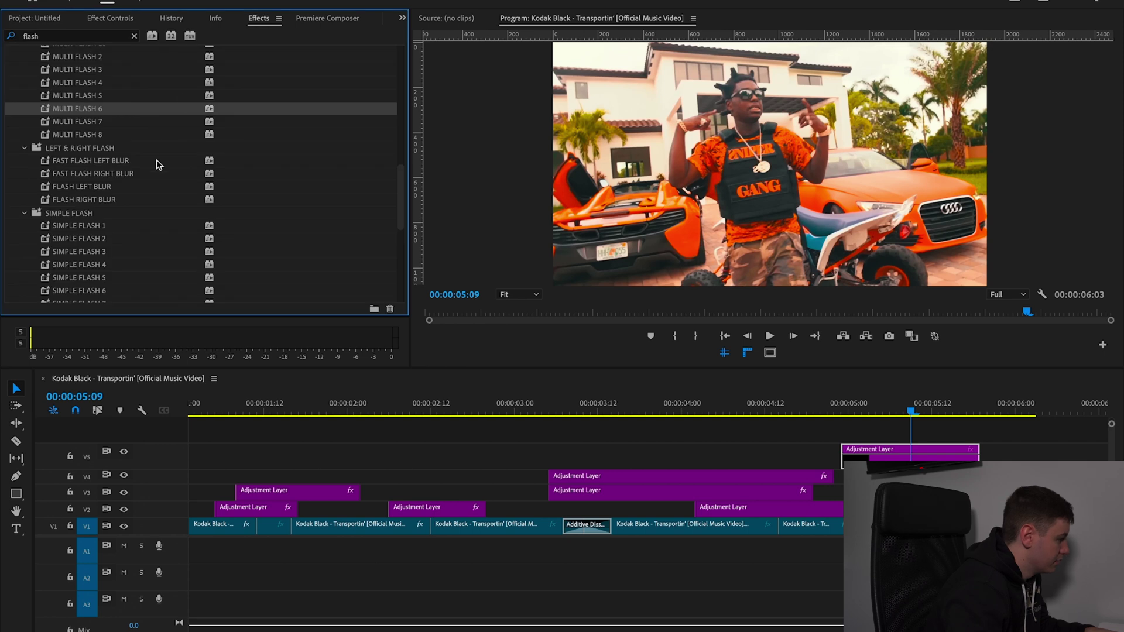
scroll(157, 165, up, 5)
drag(81, 109, 829, 473)
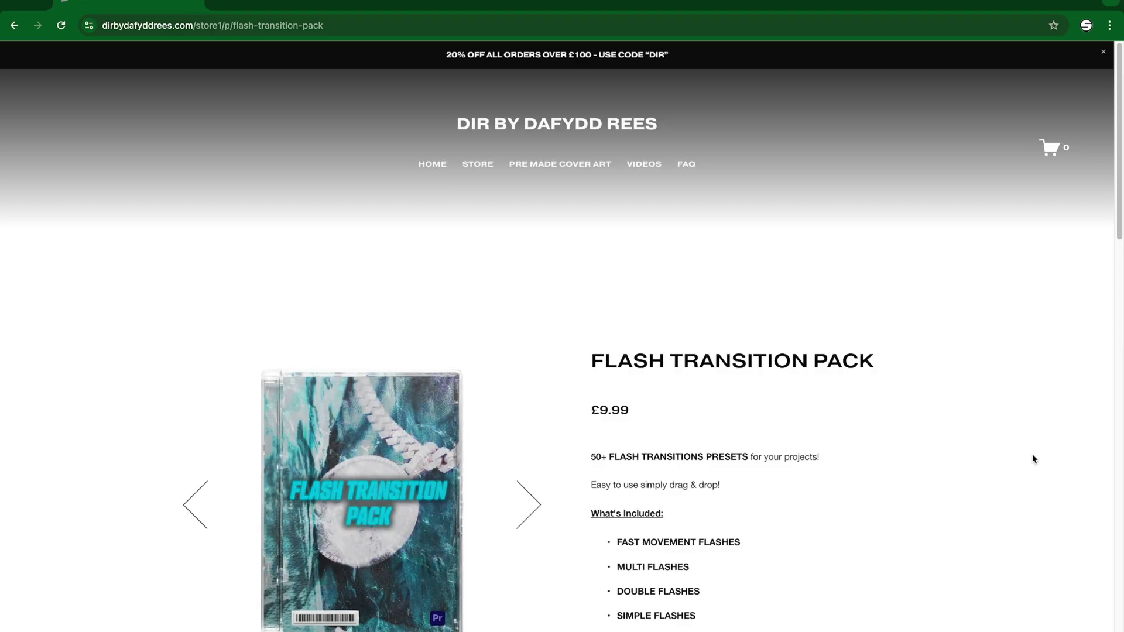
- Switch to the web browser and read the Flash Transition Pack page's included contents and purchase notes
scroll(1033, 456, down, 5)
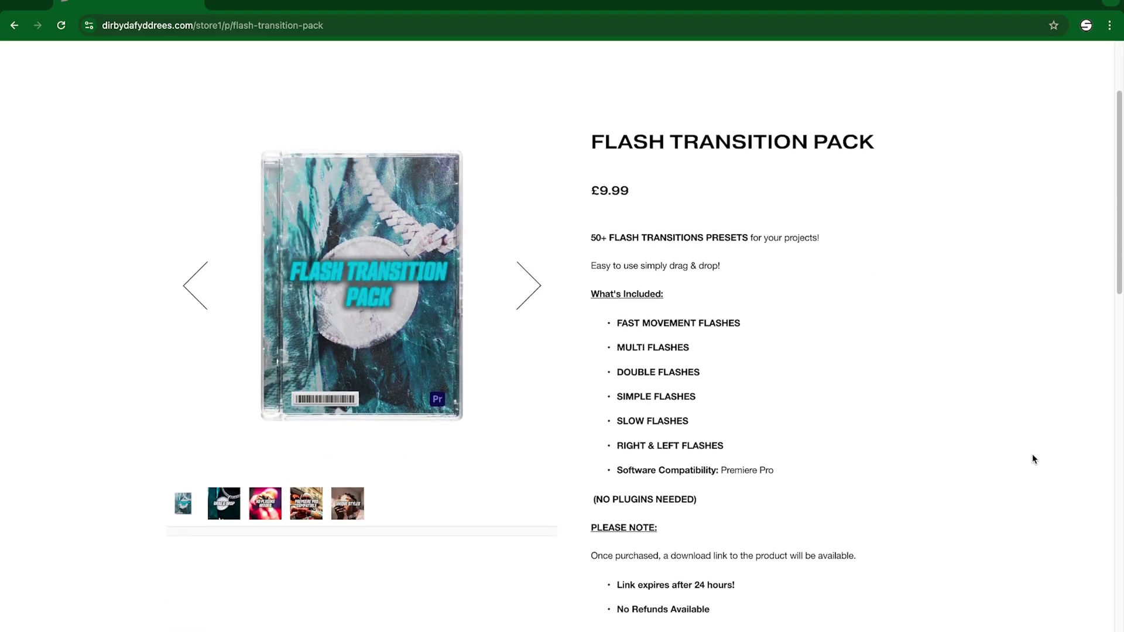
scroll(1033, 458, down, 1)
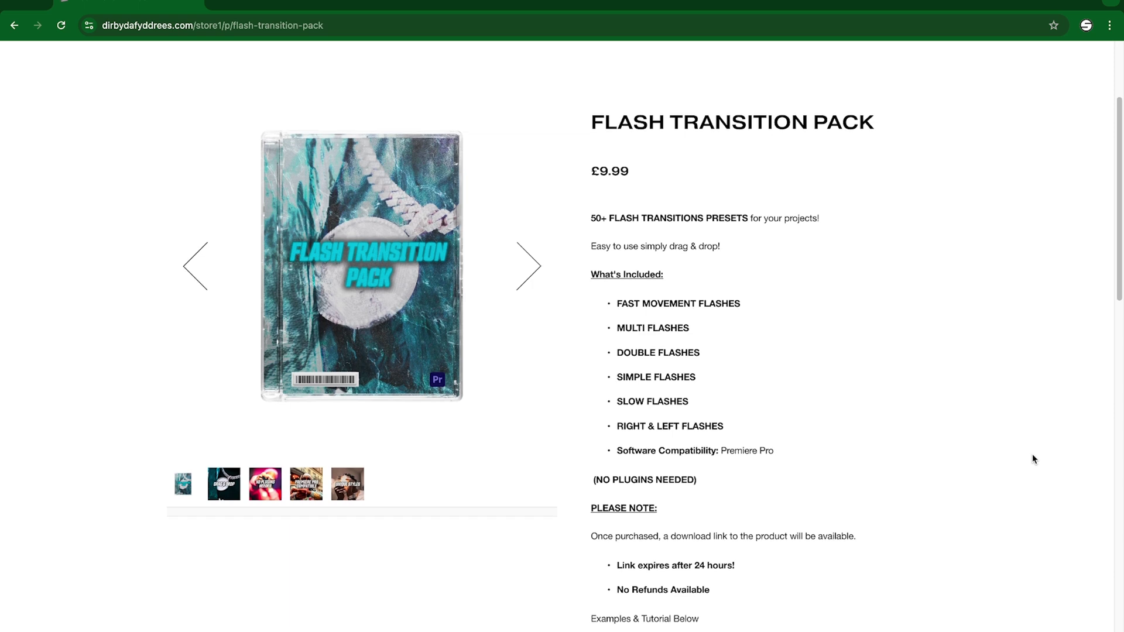